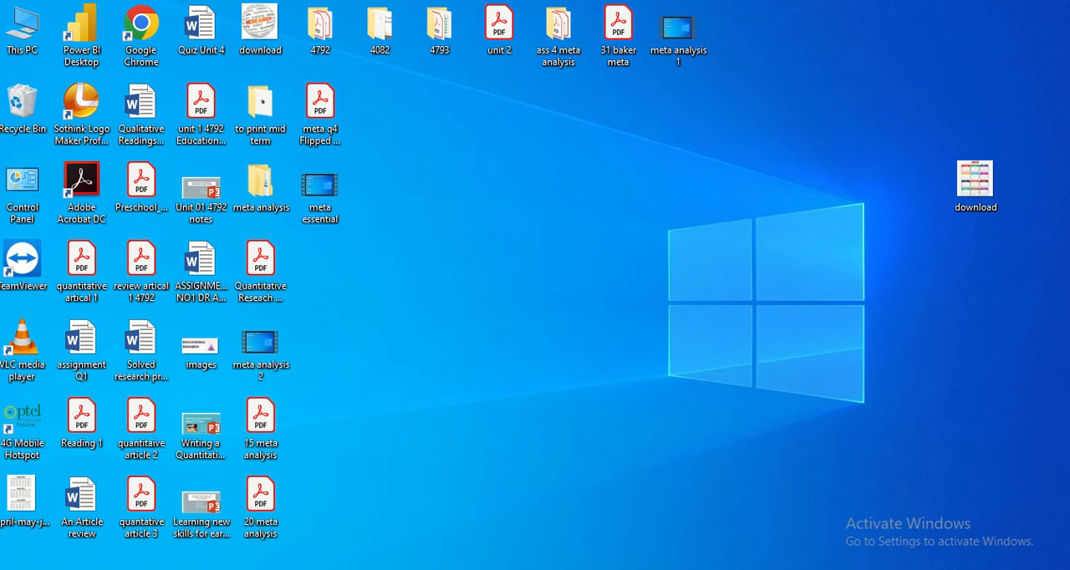
Bring up the role of self identity workbook and view the study data from its first rows
mouse_move(403, 569)
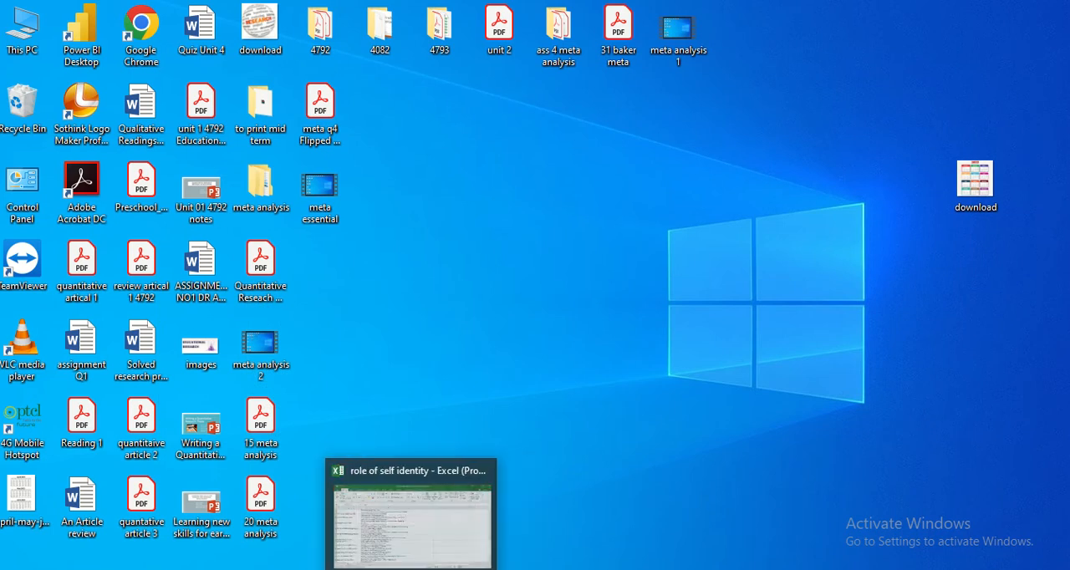
left_click(403, 510)
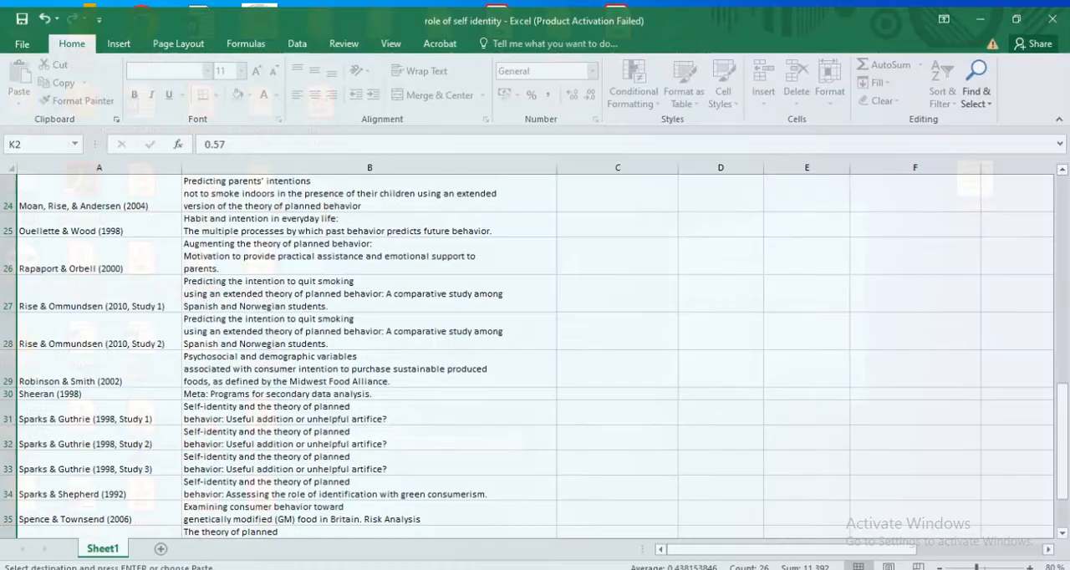
scroll(444, 322, "up", 8)
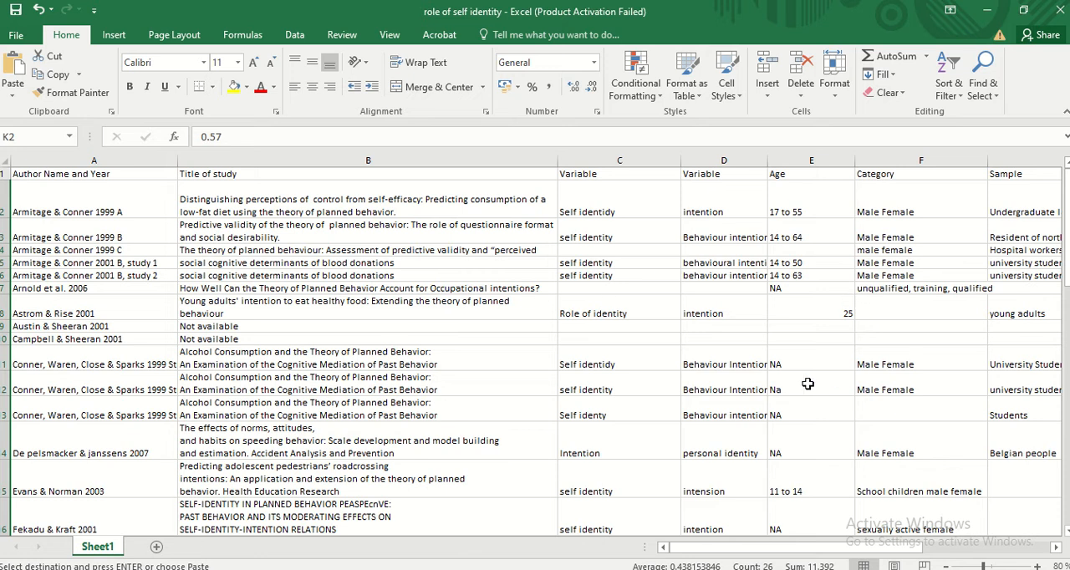
Switch to the 5 Meta-Essentials Correlational data 1.5 workbook and enable editing
mouse_move(482, 569)
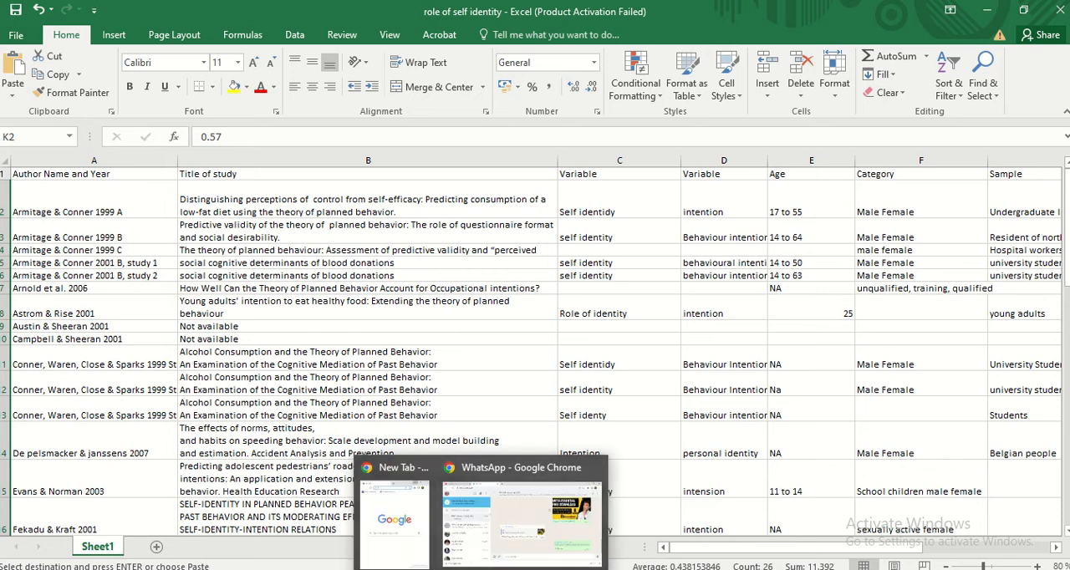
mouse_move(442, 569)
left_click(519, 569)
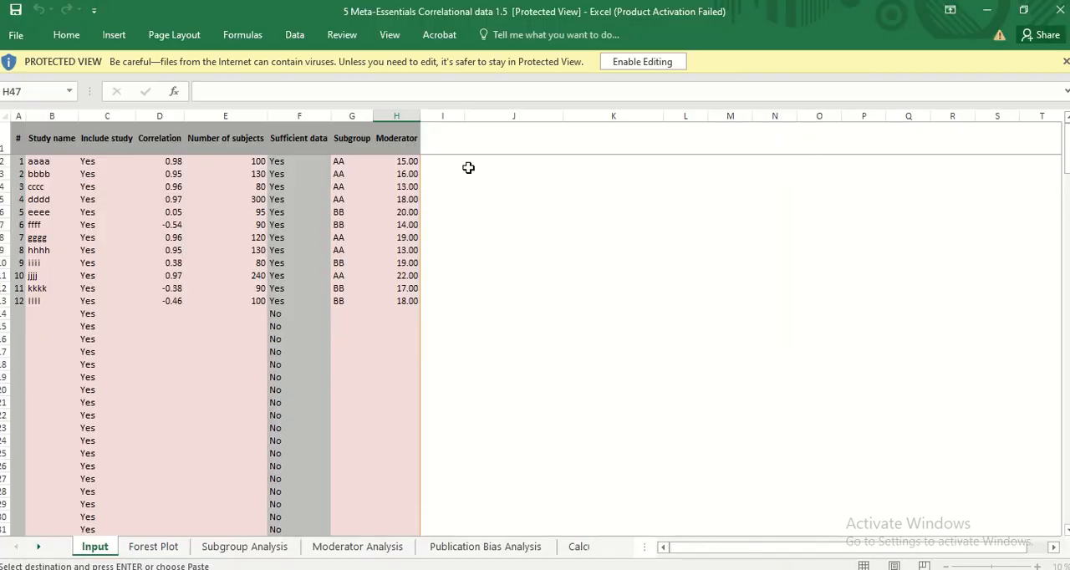
left_click(649, 64)
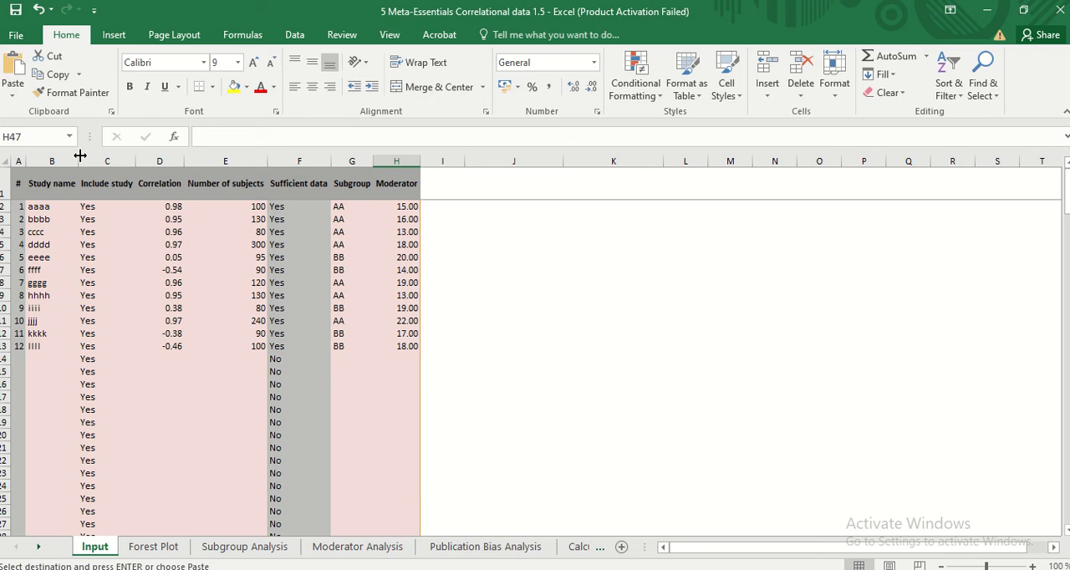
Widen the Study name, Include study and Correlation columns on the Input sheet
left_click_drag(81, 155, 583, 160)
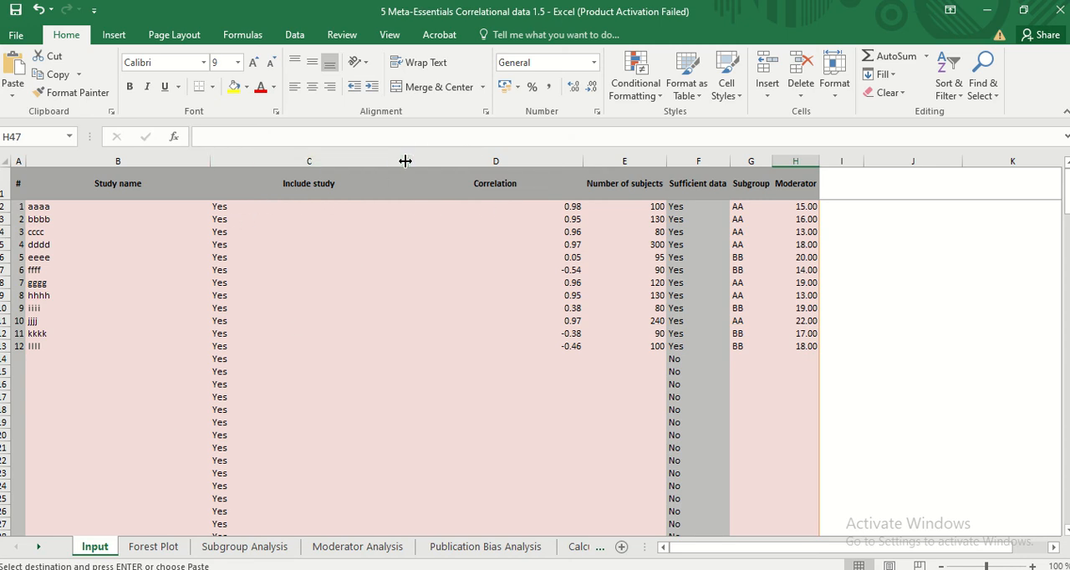
left_click_drag(406, 160, 365, 160)
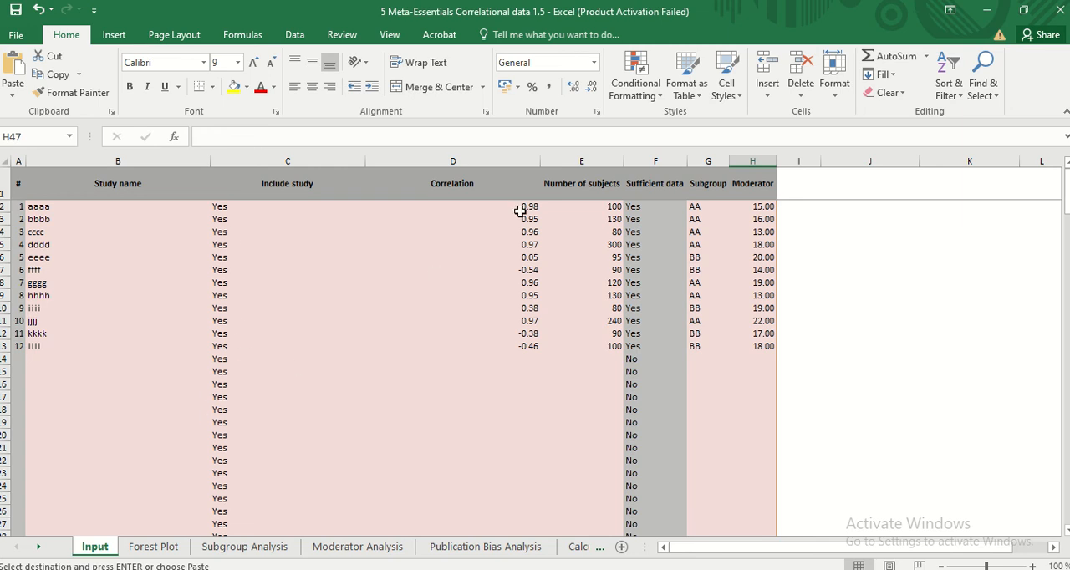
left_click_drag(543, 161, 486, 161)
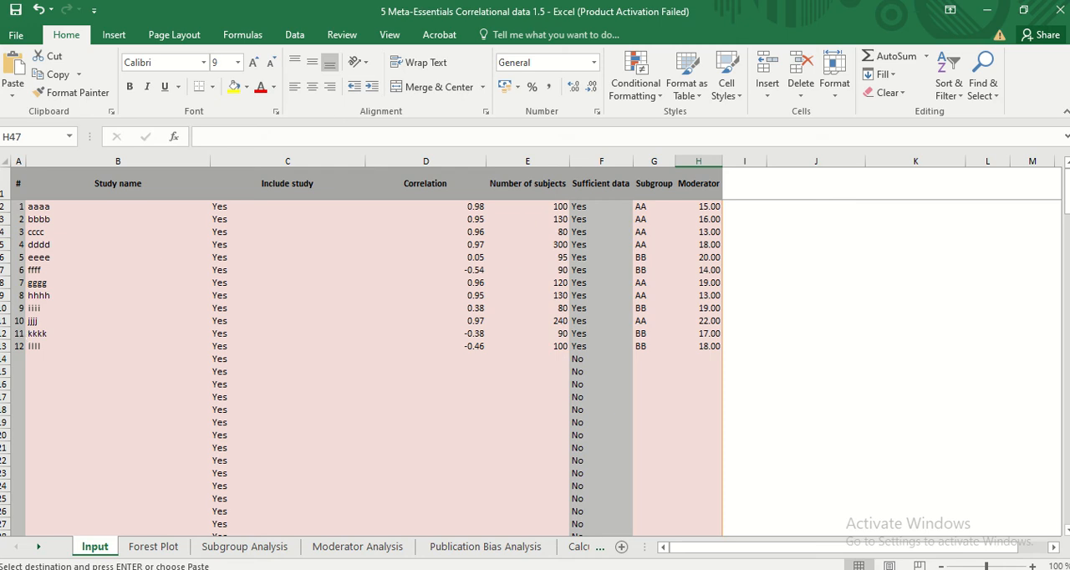
Copy the author names and years in A2:A39 of the role of self identity workbook
mouse_move(402, 569)
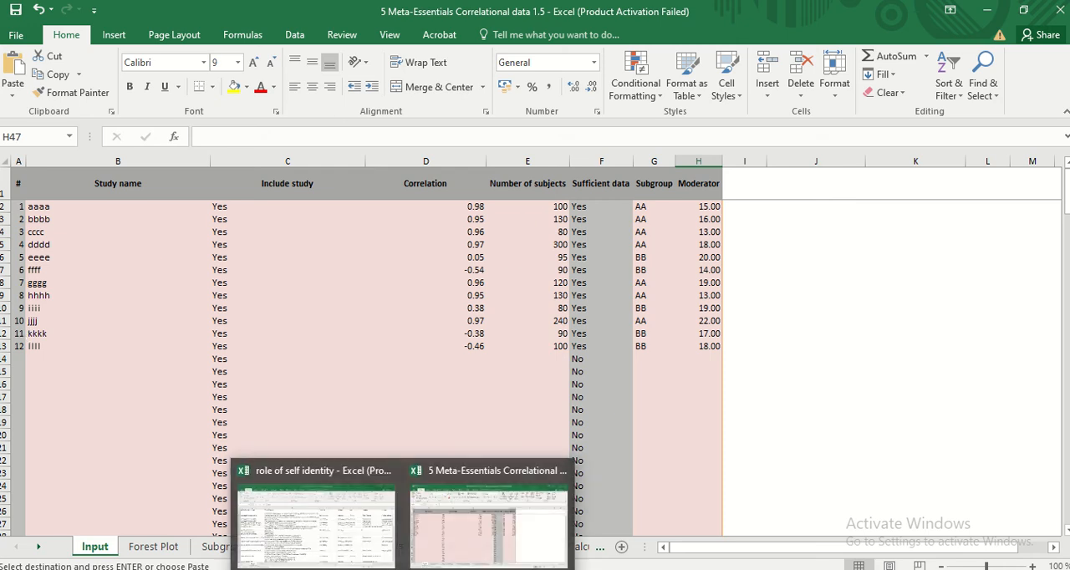
left_click(318, 517)
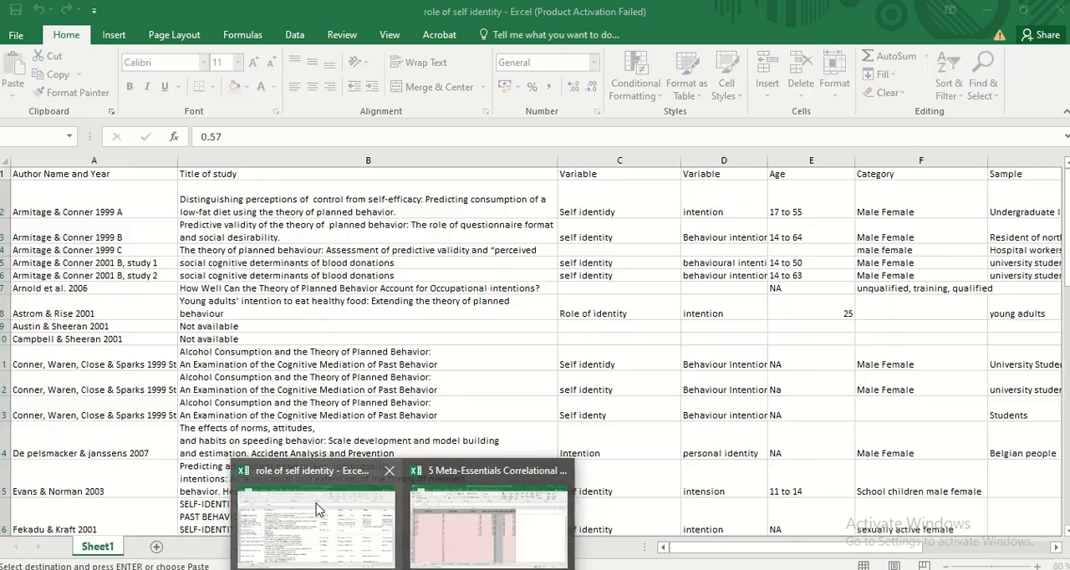
left_click(37, 197)
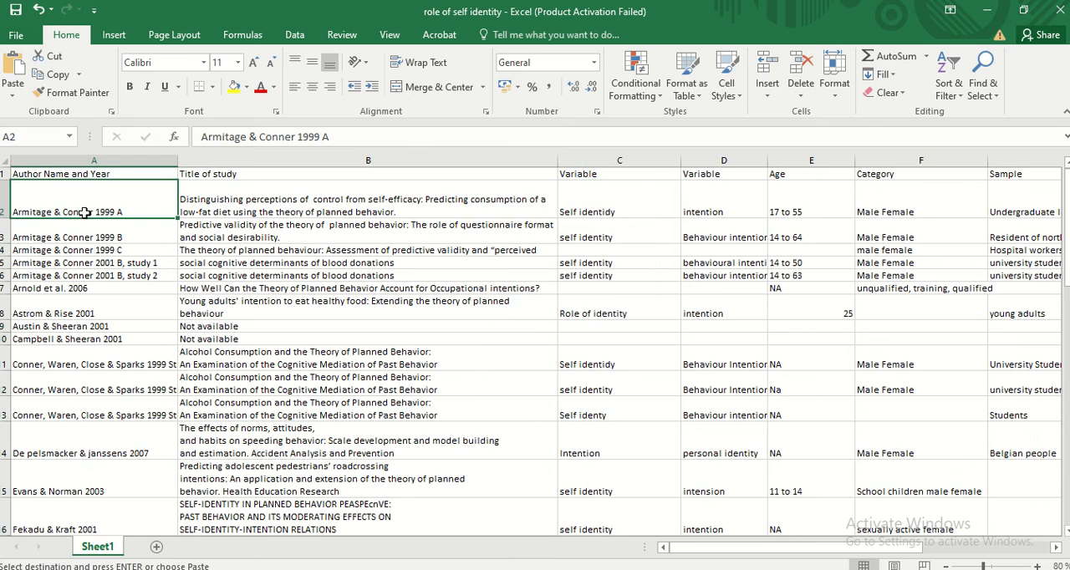
key("shift+Down")
key("shift+Down")
key("shift+Down")
key("shift+Down")
key("shift+Down")
key("shift+Down")
key("shift+Down")
key("shift+Down")
key("shift+Down")
key("shift+Down")
key("shift+Down")
key("shift+Down")
key("shift+Down")
key("shift+Down")
key("shift+Down")
key("shift+Down")
key("shift+Down")
key("shift+Down")
key("shift+Down")
key("shift+Down")
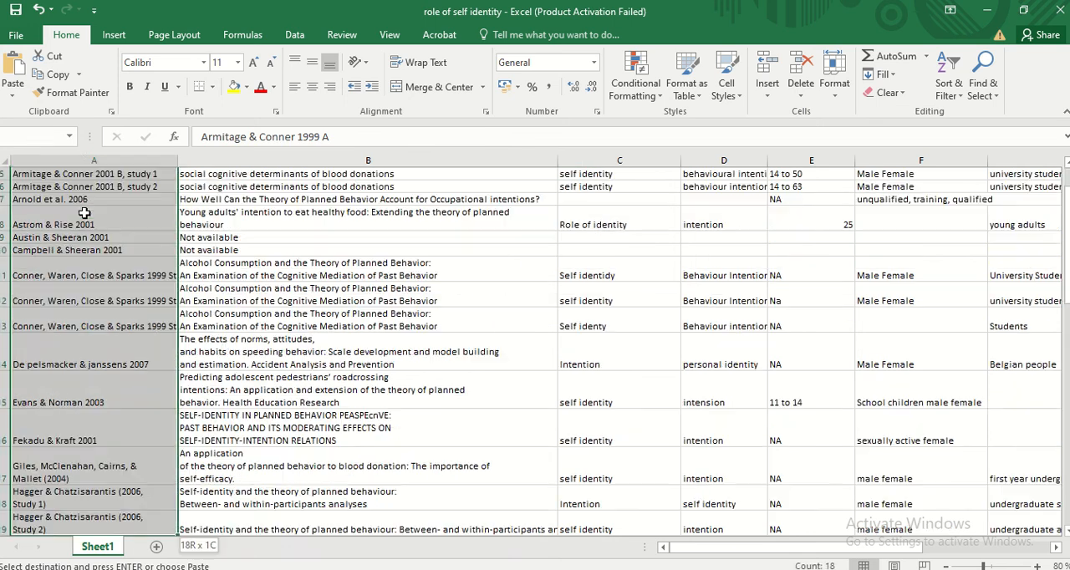
key("shift+Down")
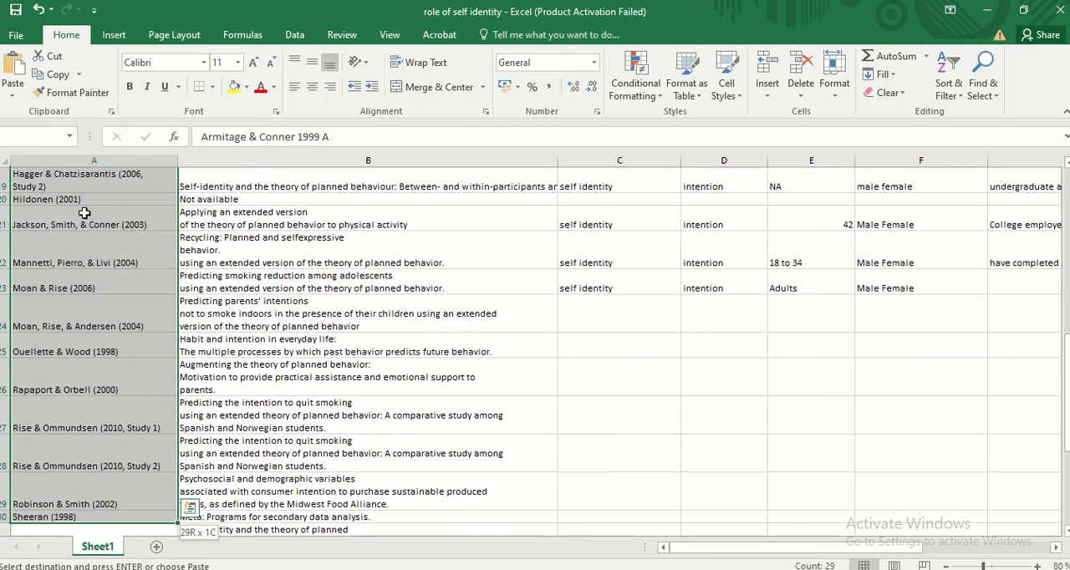
key("shift+Down")
key("shift+Down")
key("shift+Down")
key("shift+Down")
key("shift+Down")
key("shift+Down")
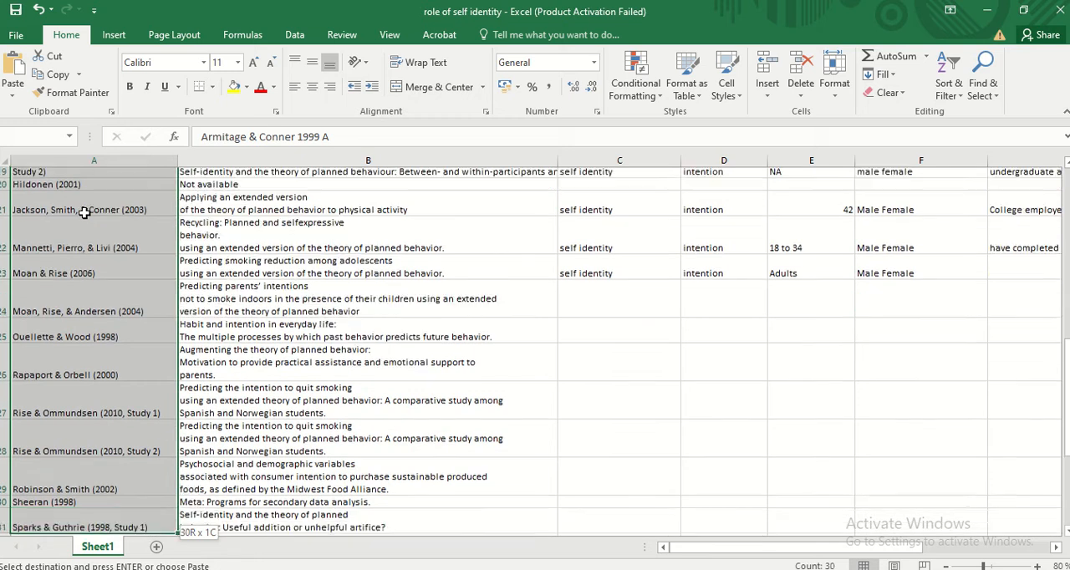
key("shift+Down")
key("shift+Down")
key("shift+Down")
key("shift+Down")
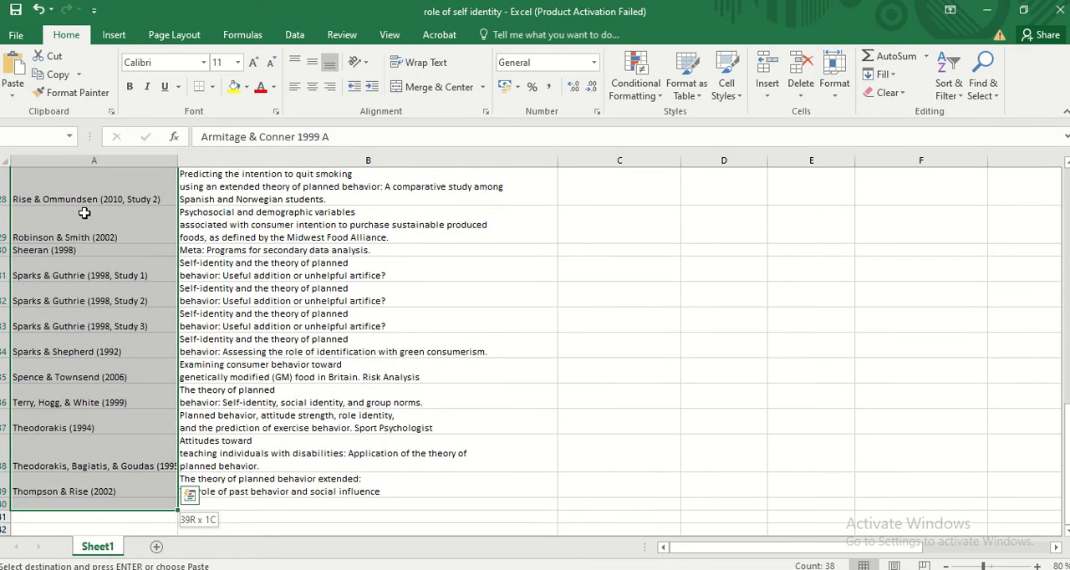
key("shift+Up")
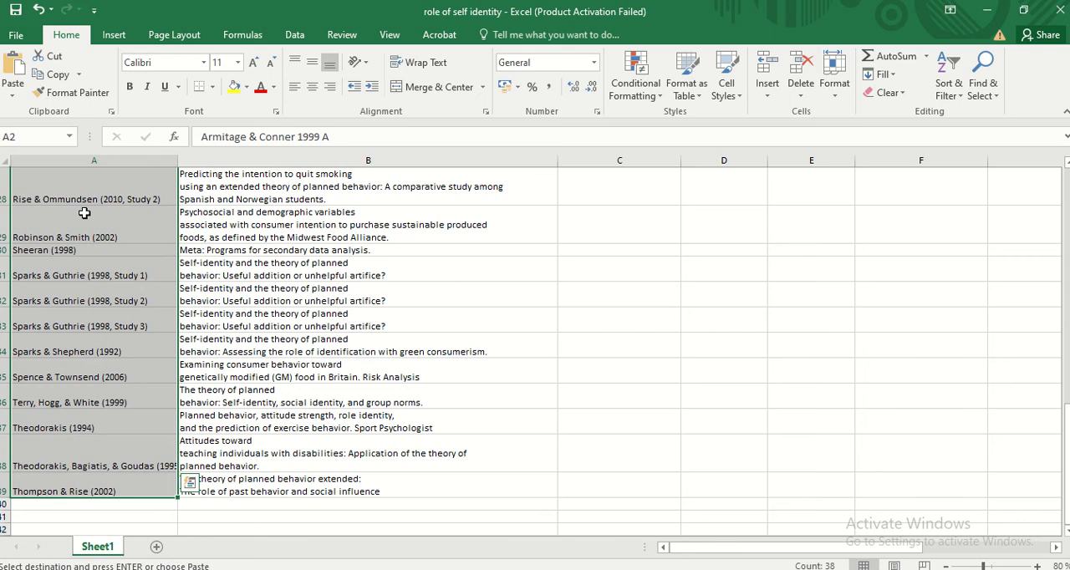
key("ctrl+c")
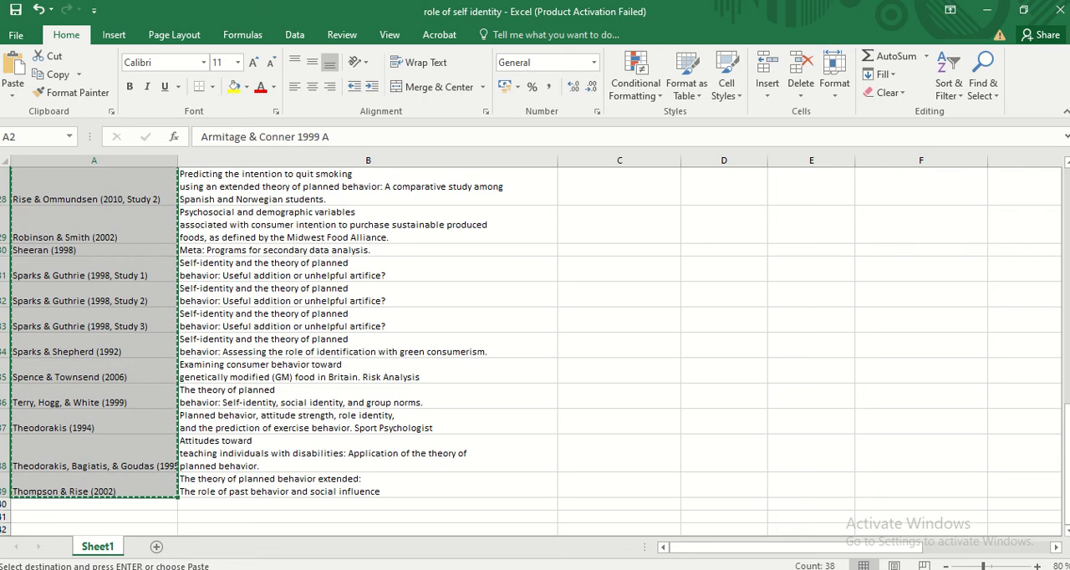
Paste the copied author names and years into the Meta-Essentials Study name column from B2 down, replacing the sample names
mouse_move(405, 567)
left_click(449, 549)
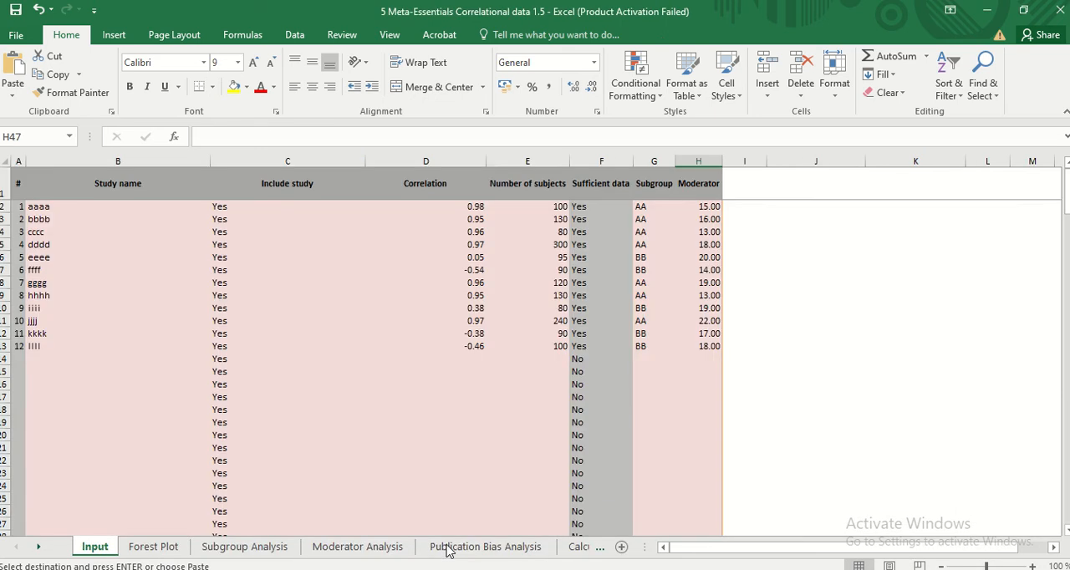
left_click(86, 209)
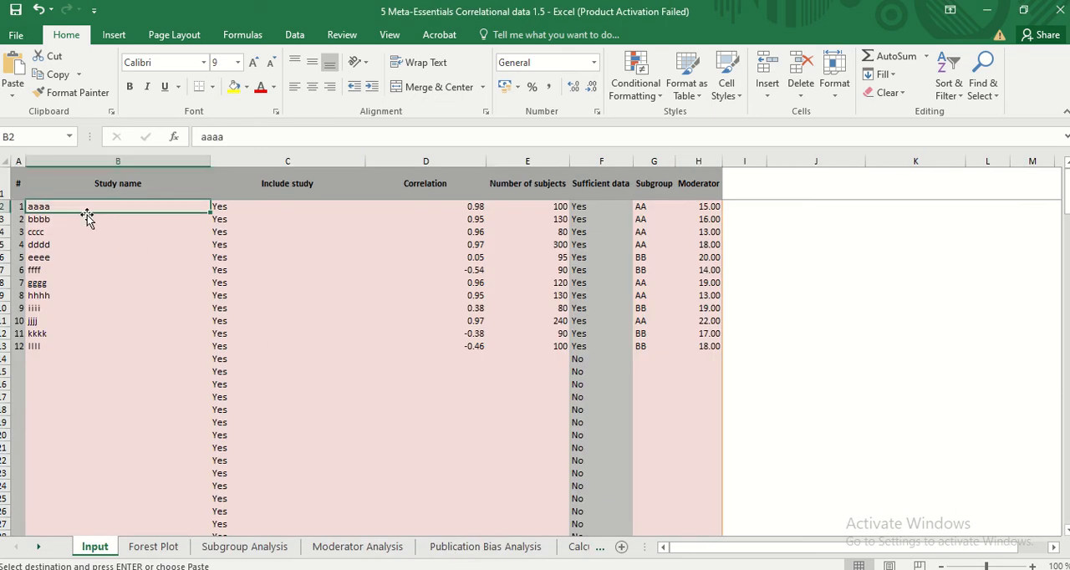
key("shift+Down")
key("shift+Down")
key("shift+Down")
key("shift+Down")
key("shift+Down")
key("shift+Down")
key("shift+Down")
key("shift+Down")
key("shift+Down")
key("shift+Down")
key("shift+Down")
key("shift+Down")
key("shift+Down")
key("shift+Down")
key("shift+Down")
key("shift+Down")
key("shift+Down")
key("shift+Down")
key("shift+Down")
key("shift+Down")
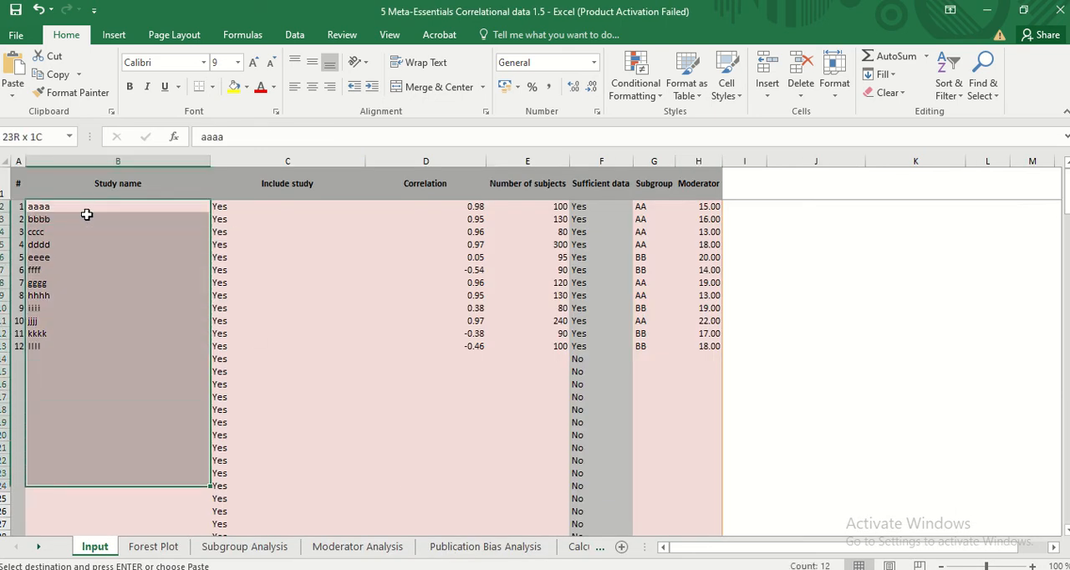
key("shift+Down")
key("shift+Down")
key("shift+Down")
key("shift+Down")
key("shift+Down")
key("shift+Down")
key("shift+Down")
key("shift+Down")
key("shift+Down")
key("shift+Down")
key("shift+Down")
key("shift+Down")
key("shift+Down")
key("shift+Down")
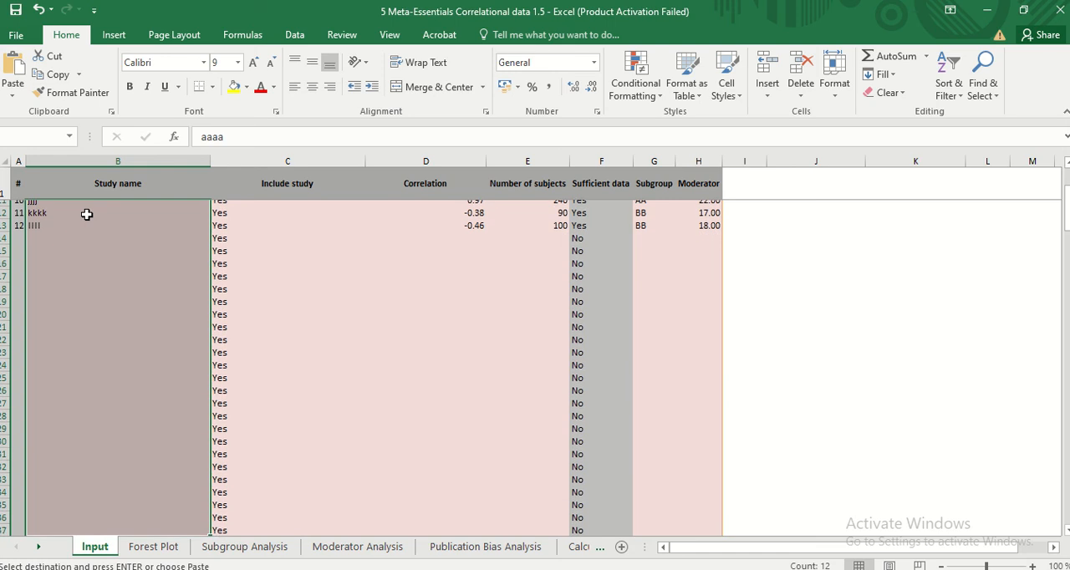
key("shift+Down")
key("shift+Down")
key("shift+Down")
key("shift+Down")
key("shift+Down")
key("shift+Down")
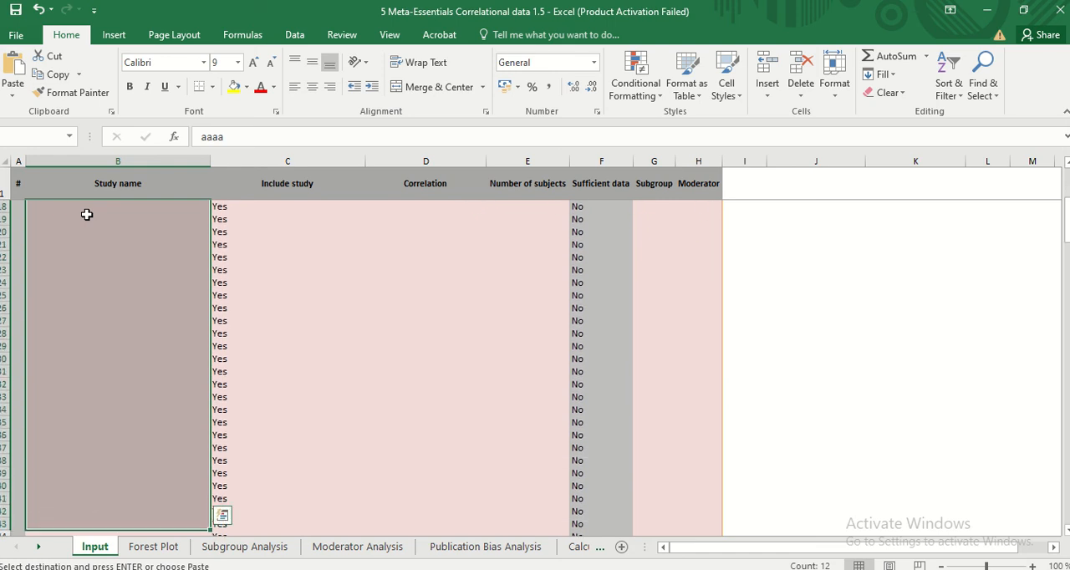
key("shift+Up")
key("shift+Up")
key("shift+Up")
key("shift+Up")
key("shift+Up")
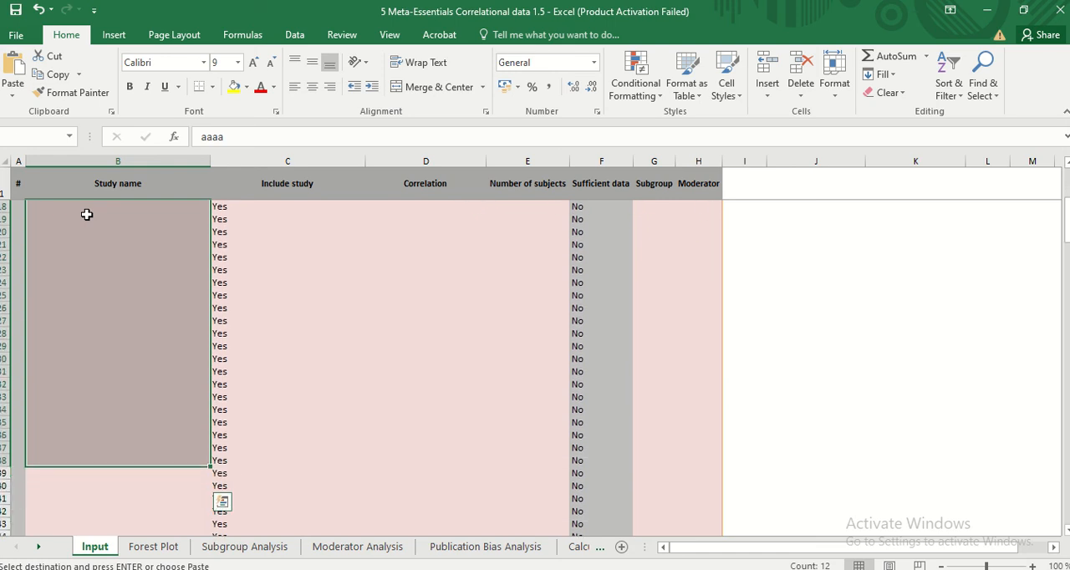
key("ctrl+v")
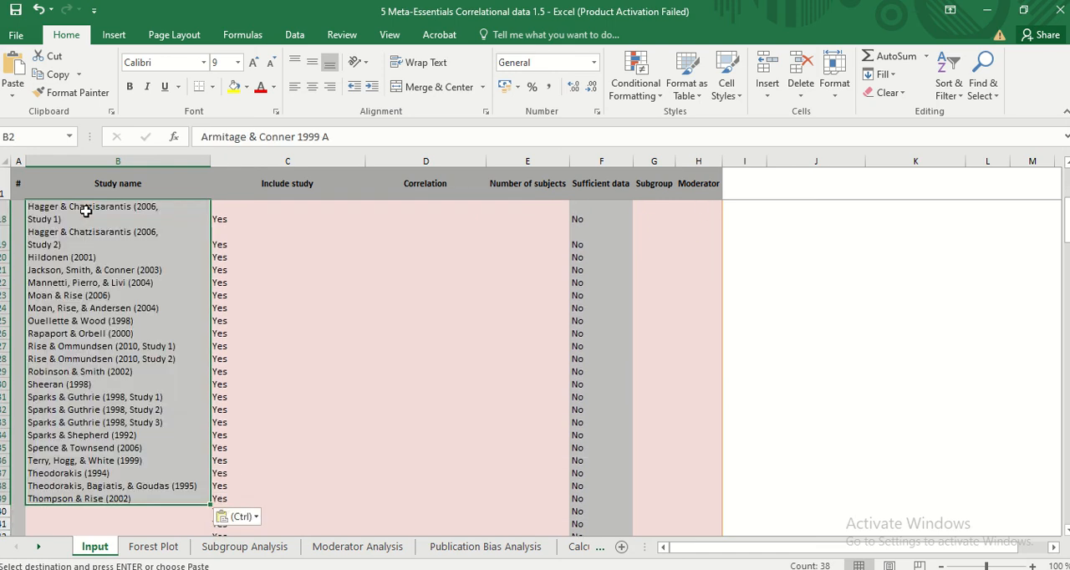
Widen the Study name column slightly more to fit the pasted entries, and select the Correlation header
left_click(291, 294)
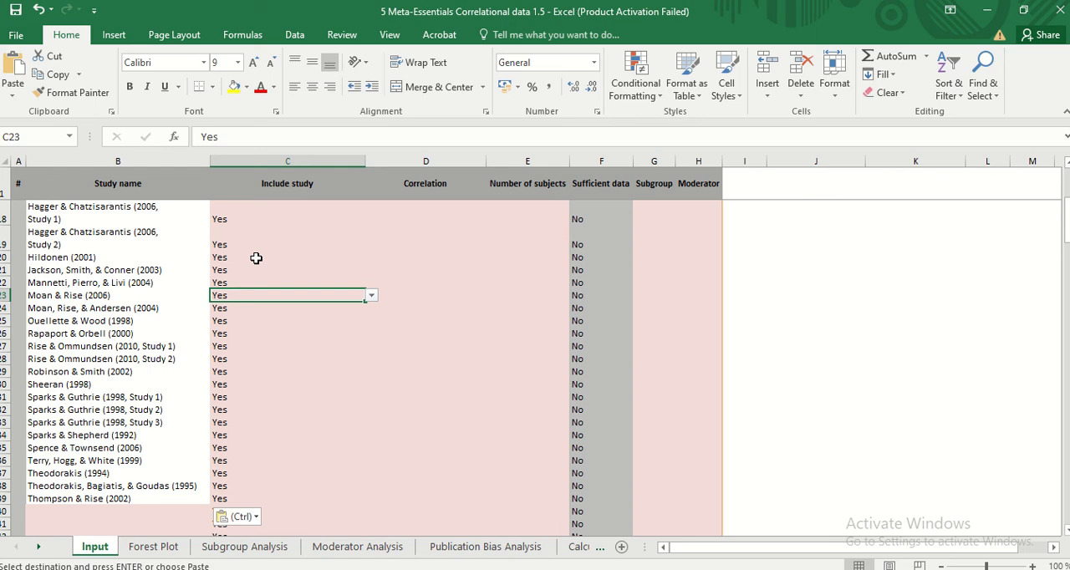
left_click(208, 192)
left_click_drag(211, 160, 224, 160)
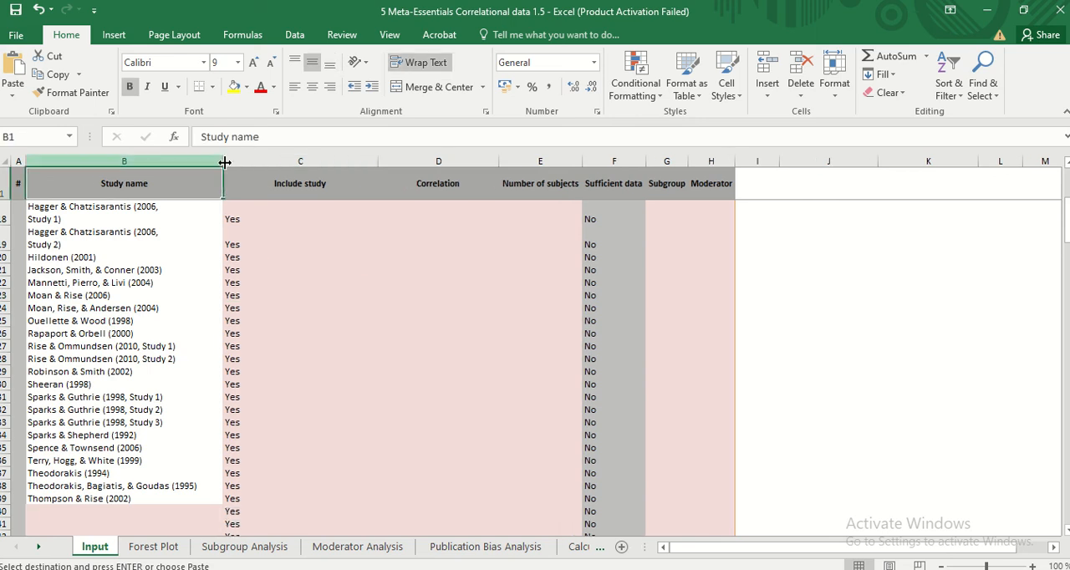
left_click(455, 185)
scroll(473, 259, "up", 5)
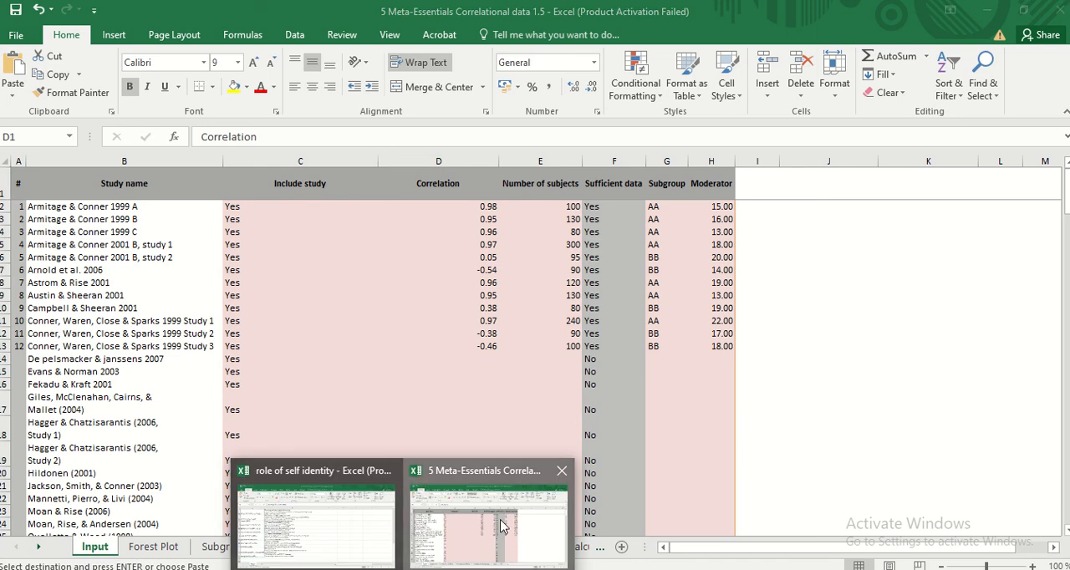
Copy the Correlation R values in K2:K38 of the role of self identity workbook and return to the Meta-Essentials workbook
left_click(359, 535)
left_click_drag(725, 559, 786, 556)
scroll(858, 377, "up", 9)
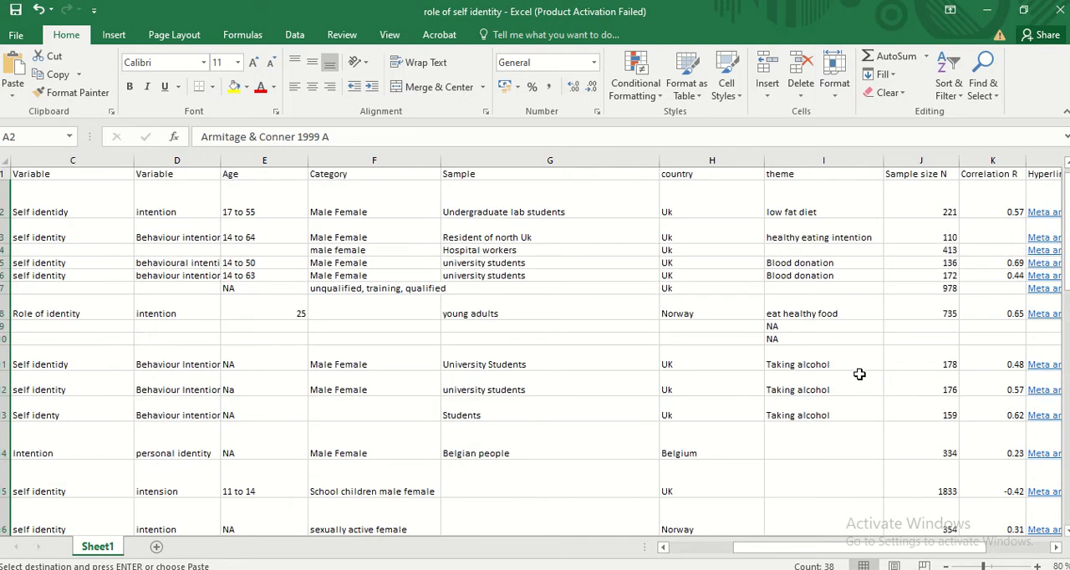
left_click(1007, 188)
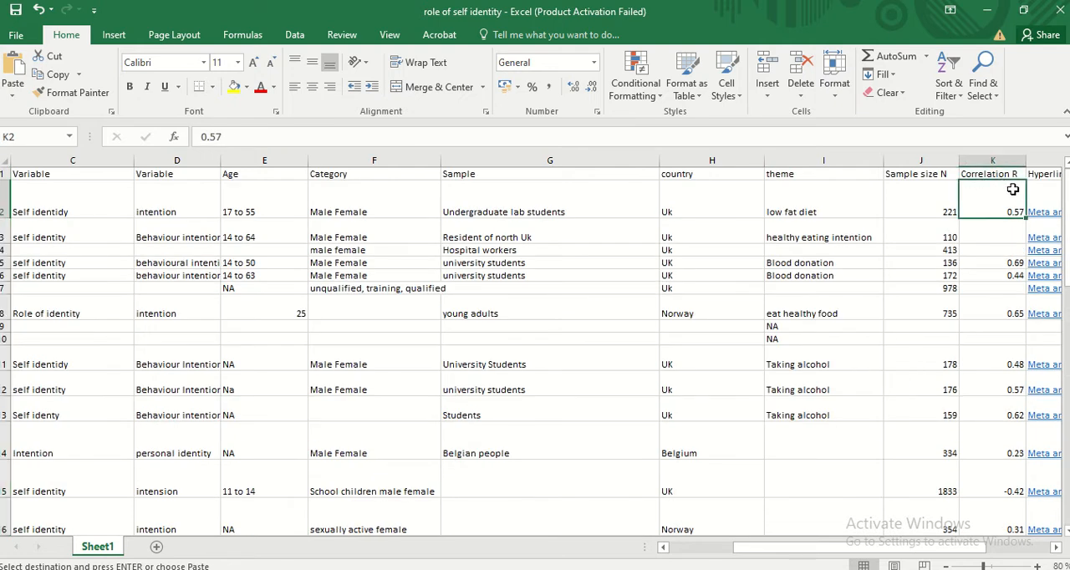
key("shift+Down")
key("shift+Down")
key("shift+Down")
key("shift+Down")
key("shift+Down")
key("shift+Down")
key("shift+Down")
key("shift+Down")
key("shift+Down")
key("shift+Down")
key("shift+Down")
key("shift+Down")
key("shift+Down")
key("shift+Down")
key("shift+Down")
key("shift+Down")
key("shift+Down")
key("shift+Down")
key("shift+Down")
key("shift+Down")
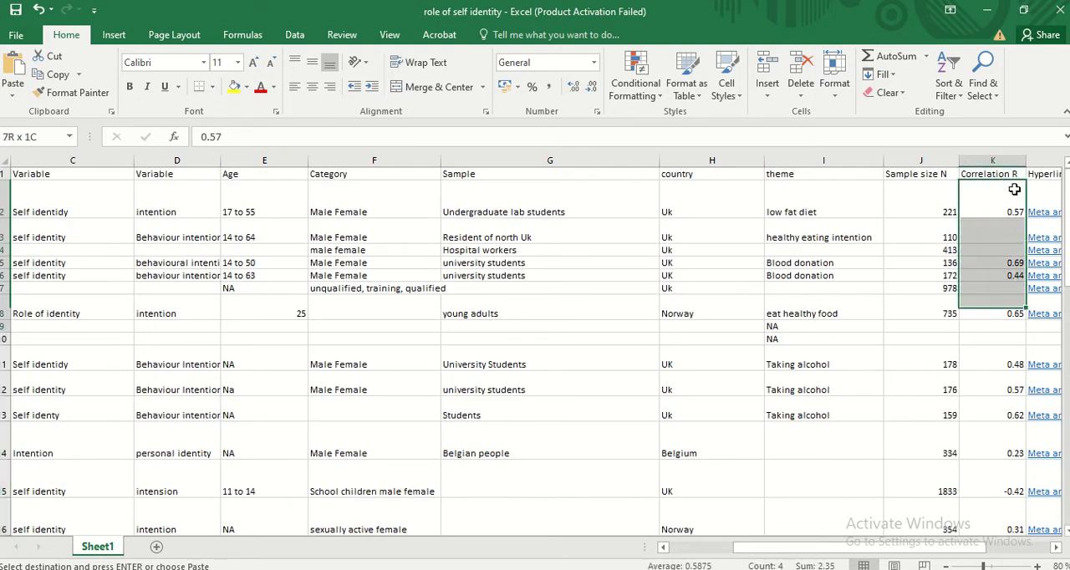
key("shift+Down")
key("shift+Down")
key("shift+Down")
key("shift+Down")
key("shift+Down")
key("shift+Down")
key("shift+Down")
key("shift+Down")
key("shift+Down")
key("shift+Down")
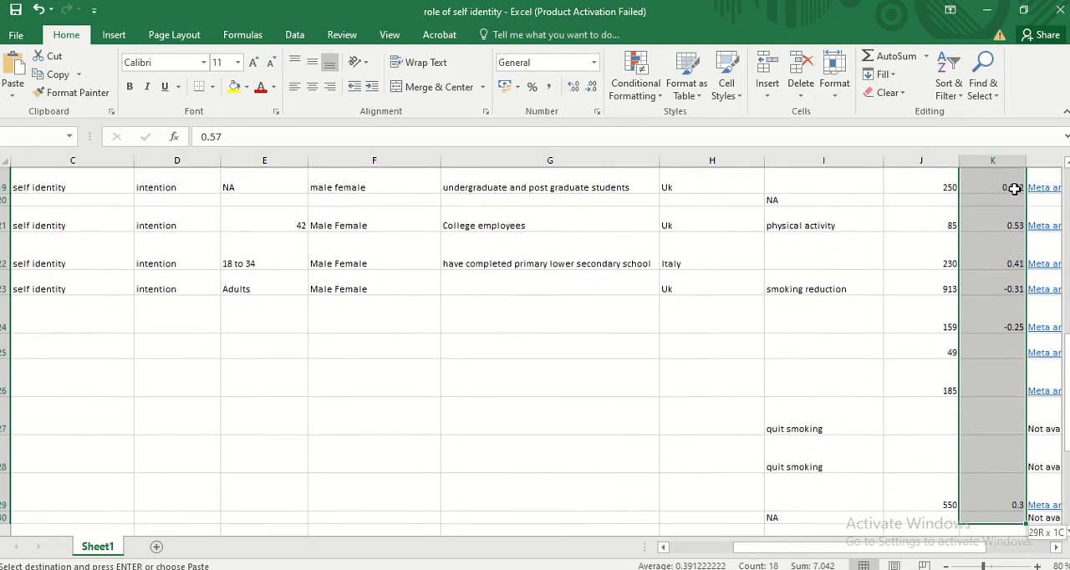
key("shift+Down")
key("shift+Down")
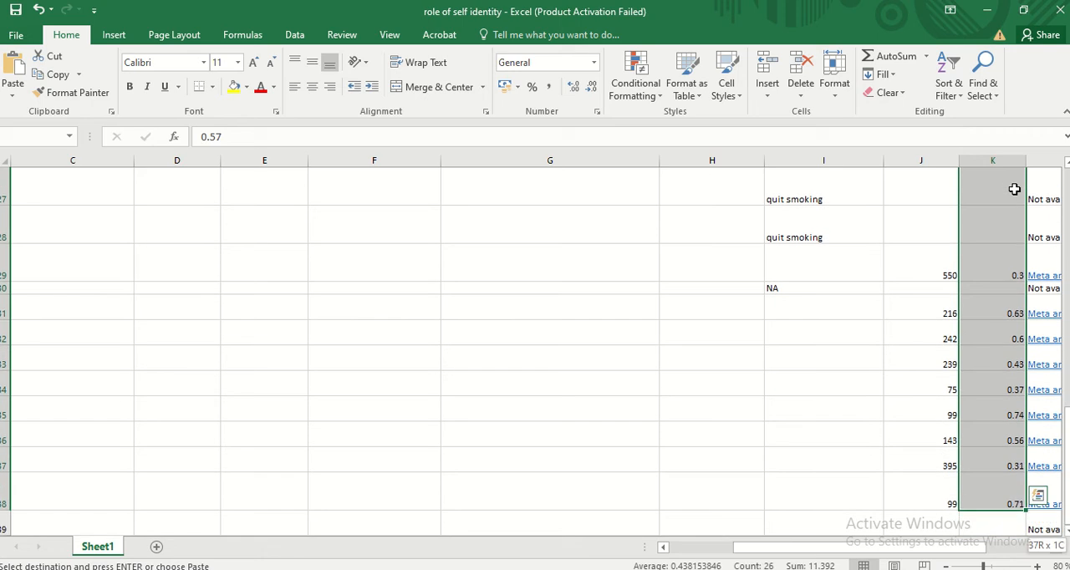
key("shift+Up")
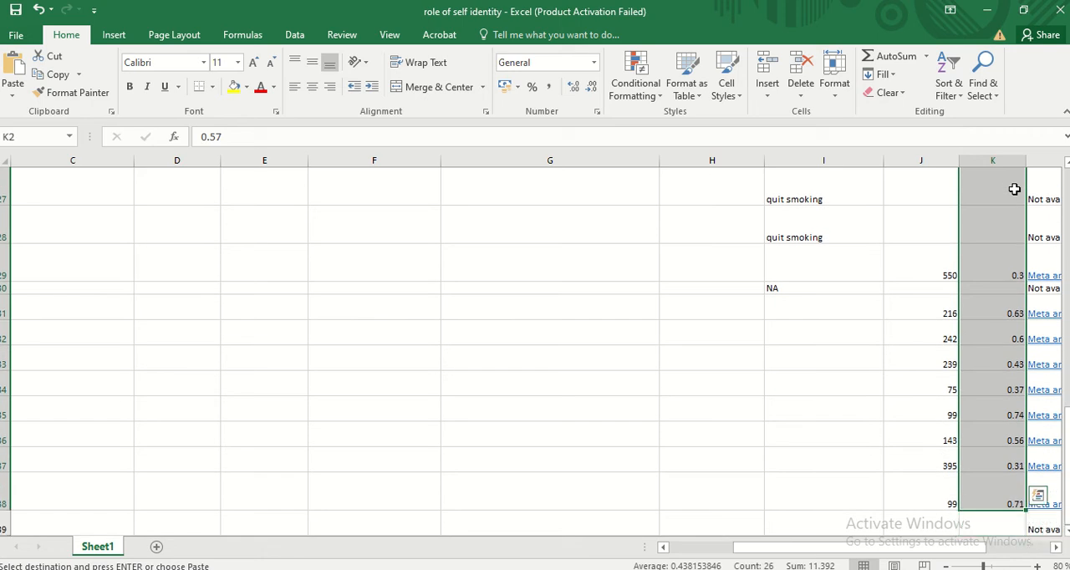
left_click(980, 5)
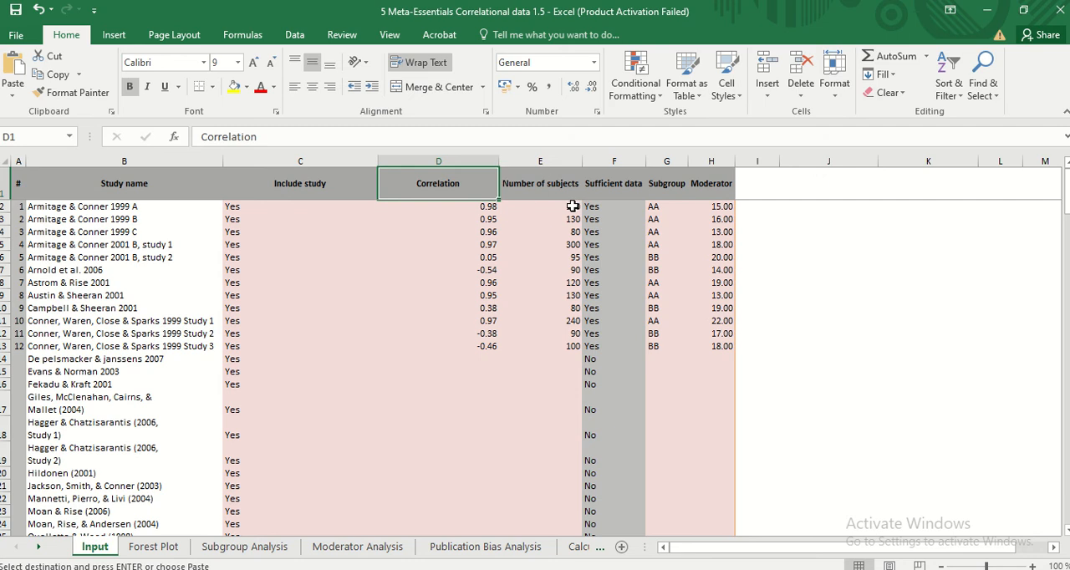
Paste the copied correlation values into the Correlation column from D2 down, and widen the Study name column
left_click(467, 206)
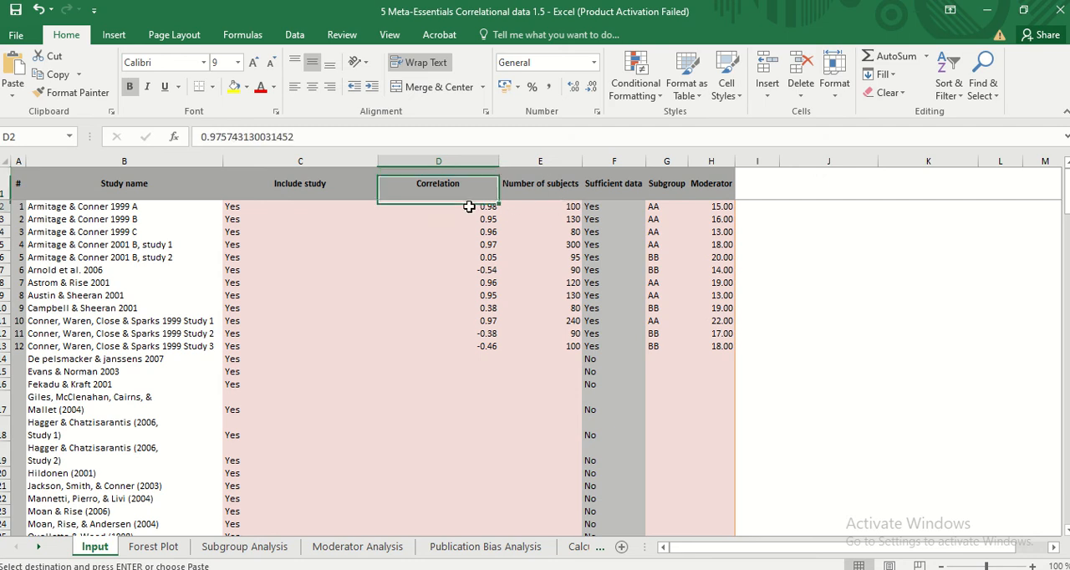
left_click_drag(466, 206, 499, 535)
scroll(466, 203, "down", 4)
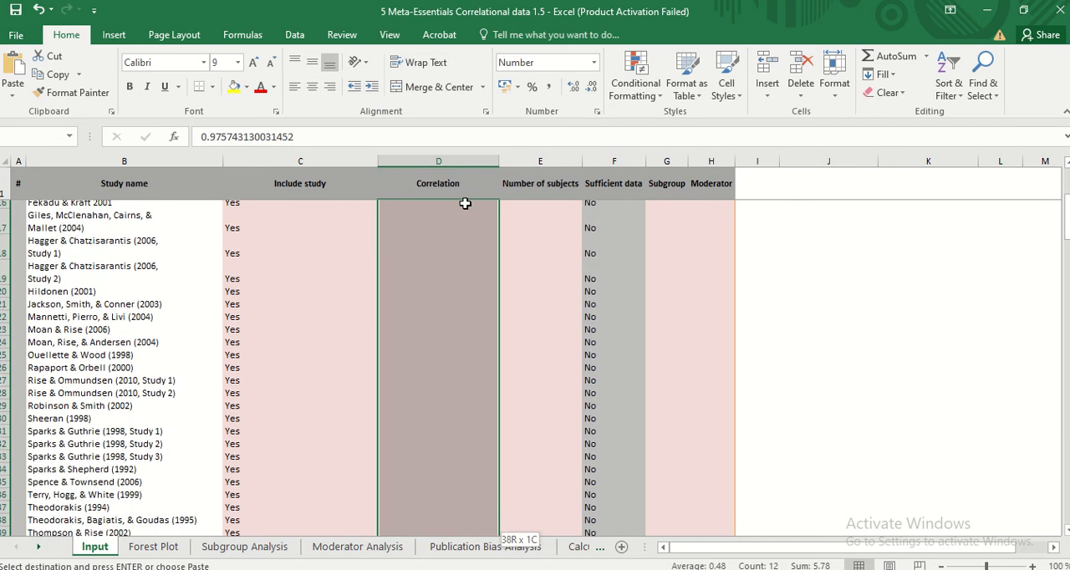
key("shift+Up")
key("shift+Up")
key("shift+Up")
key("shift+Up")
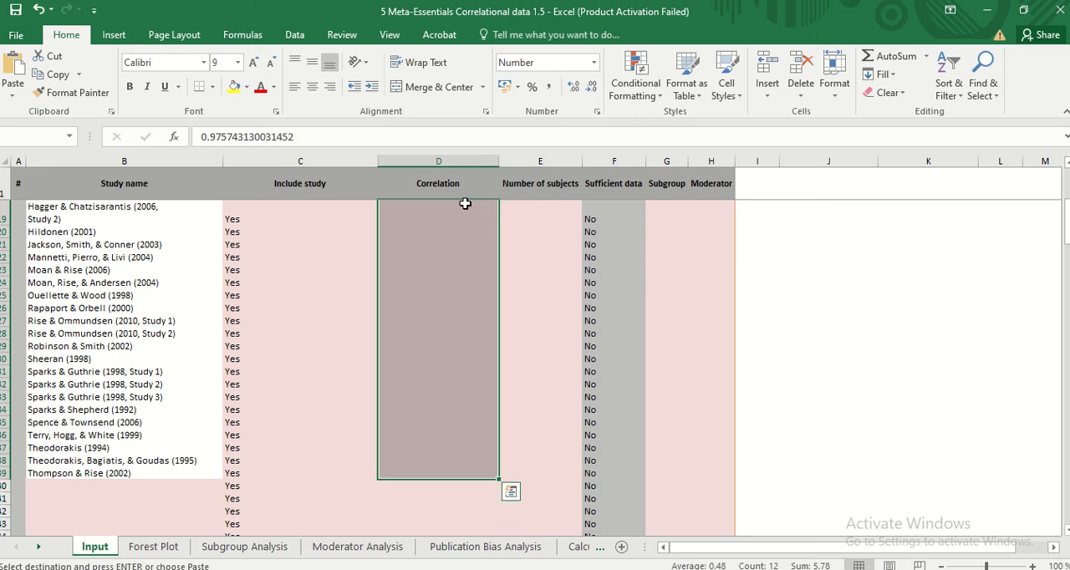
type("0.802  0.53 0.41 -0.31 -0.25     0.3  0.63 0.6 0.43 0.37 0.74 0.56 0.31 0.71")
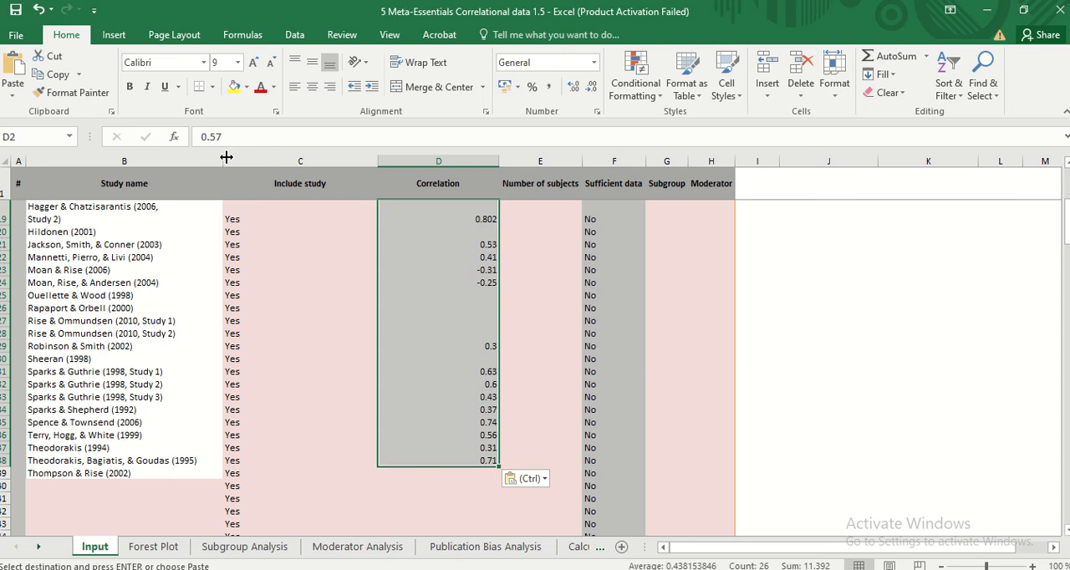
left_click_drag(222, 157, 264, 156)
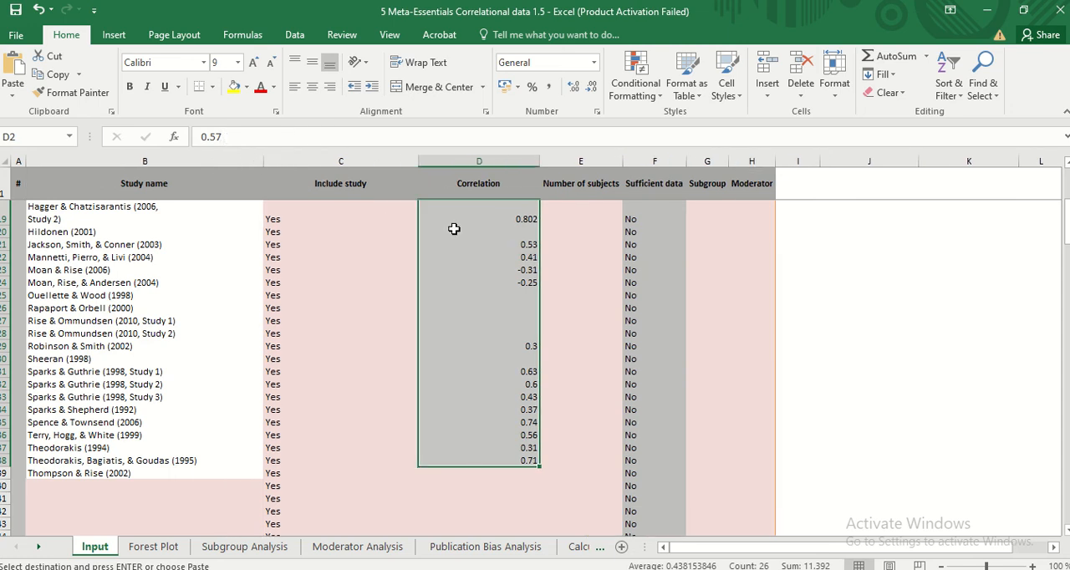
scroll(586, 260, "up", 6)
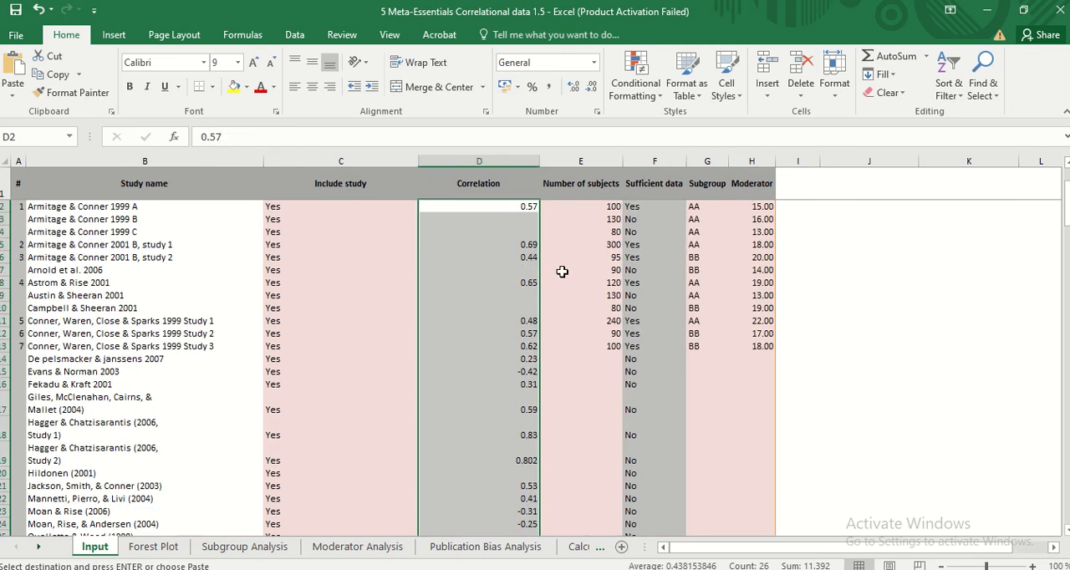
Switch to the role of self identity workbook and go to the start of its data
left_click(987, 10)
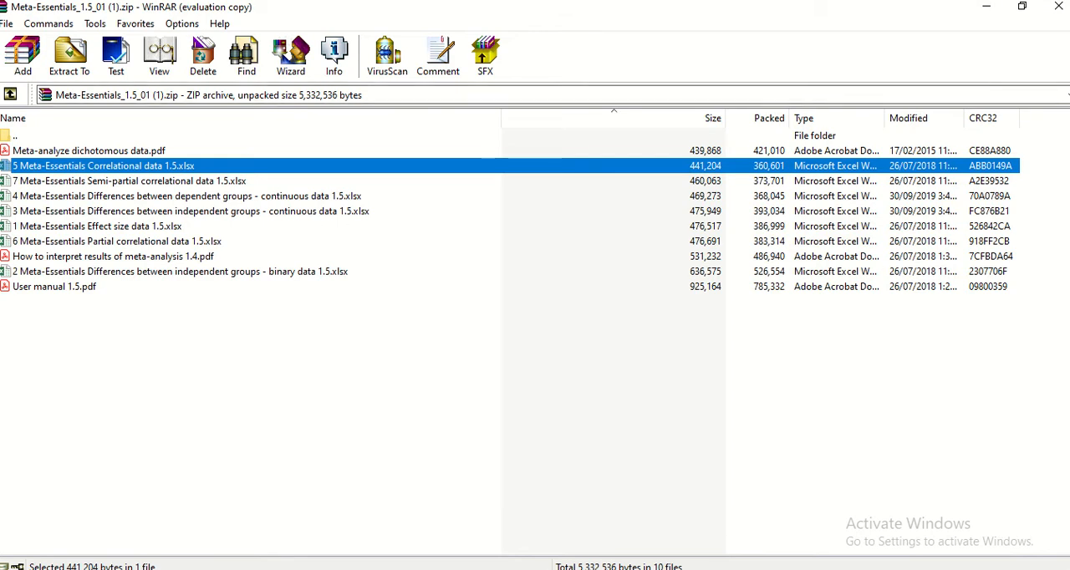
left_click(1069, 569)
left_click(1069, 569)
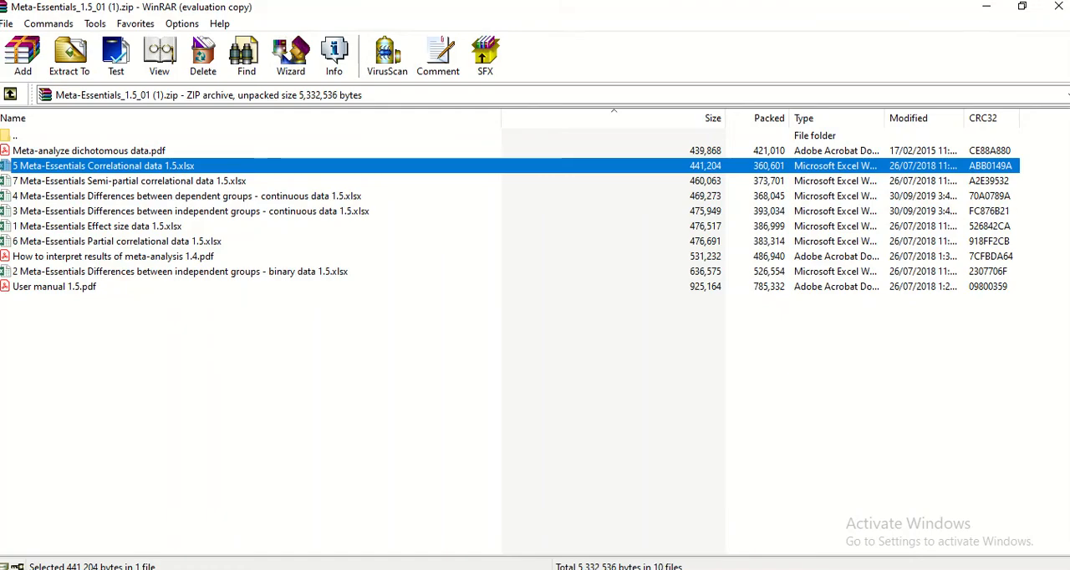
left_click(402, 569)
mouse_move(377, 542)
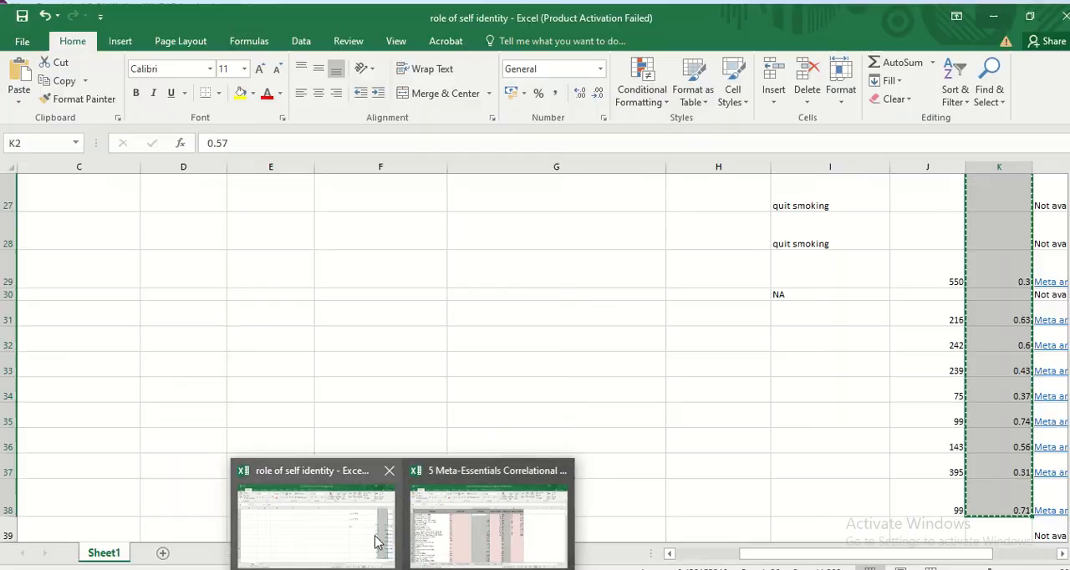
left_click(342, 541)
scroll(786, 435, "up", 9)
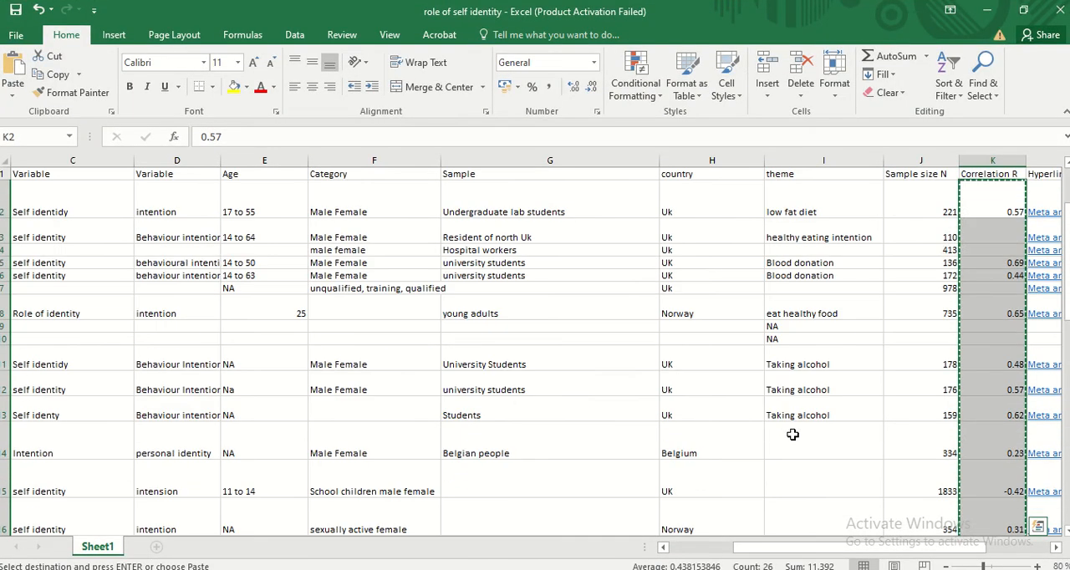
Copy the Sample size N values in J2:J38 and return to the Meta-Essentials correlational data workbook
left_click(925, 210)
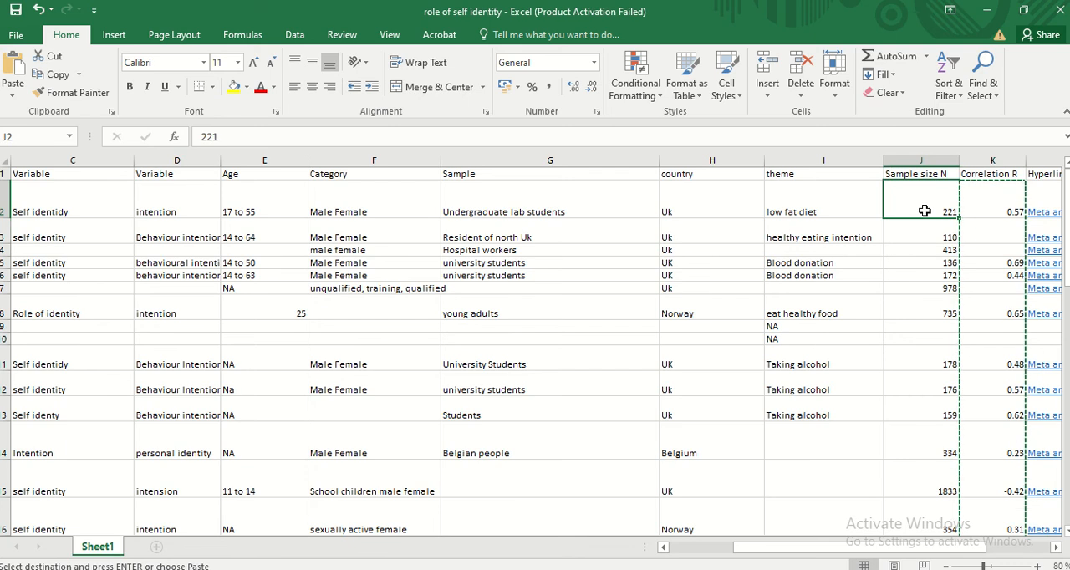
key("shift+Down")
key("shift+Down")
key("shift+Down")
key("shift+Down")
key("shift+Down")
key("shift+Down")
key("shift+Down")
key("shift+Down")
key("shift+Down")
key("shift+Down")
key("shift+Down")
key("shift+Down")
key("shift+Down")
key("shift+Down")
key("shift+Down")
key("shift+Down")
key("shift+Down")
key("shift+Down")
key("shift+Down")
key("shift+Down")
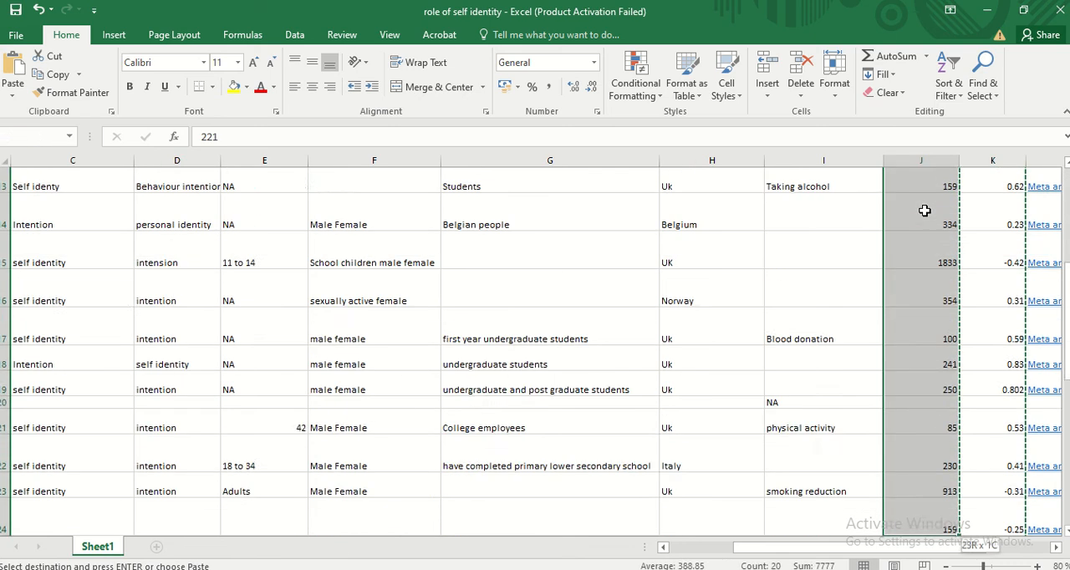
key("shift+Down")
key("shift+Down")
key("shift+Down")
key("shift+Down")
key("shift+Down")
key("shift+Down")
key("shift+Down")
key("shift+Down")
key("shift+Down")
key("shift+Down")
key("shift+Down")
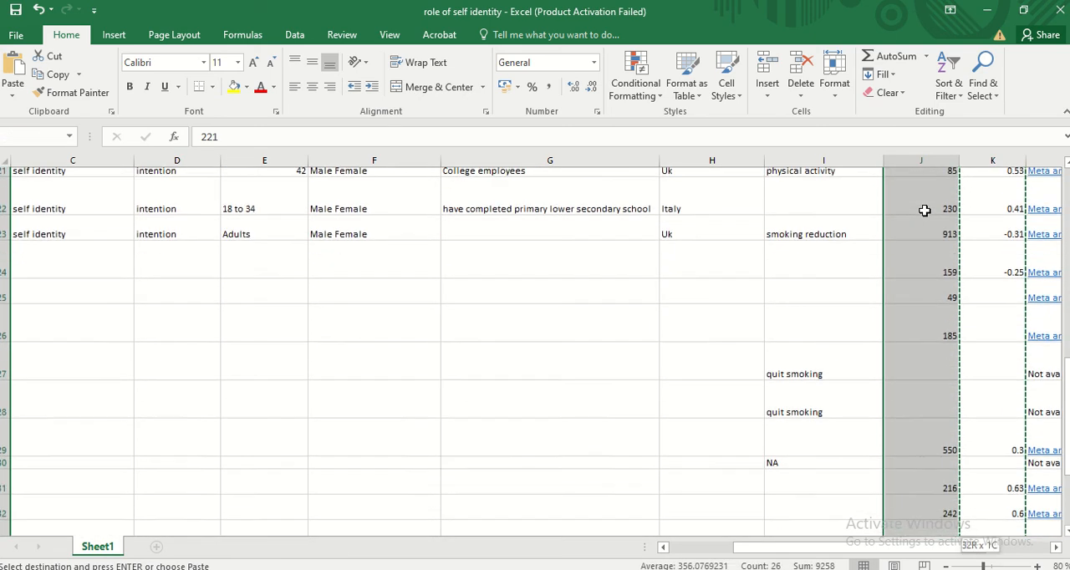
key("shift+Down")
key("shift+Down")
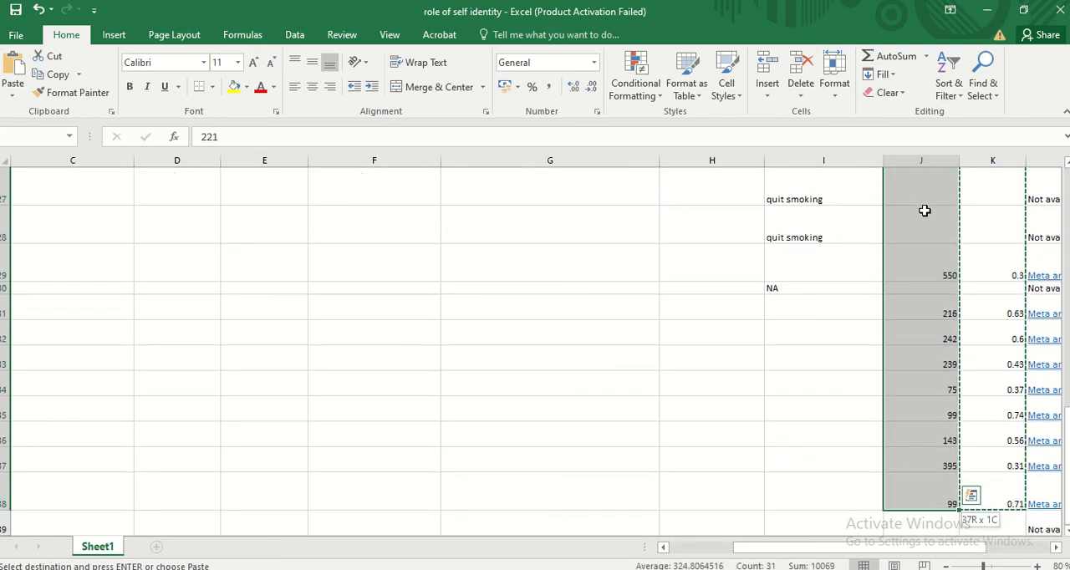
key("ctrl+c")
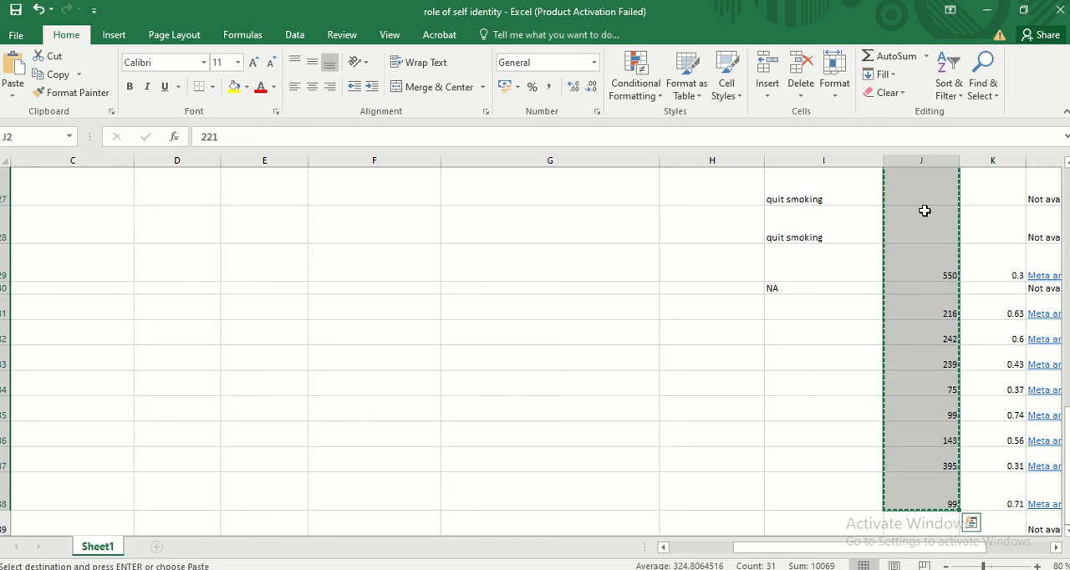
left_click(988, 11)
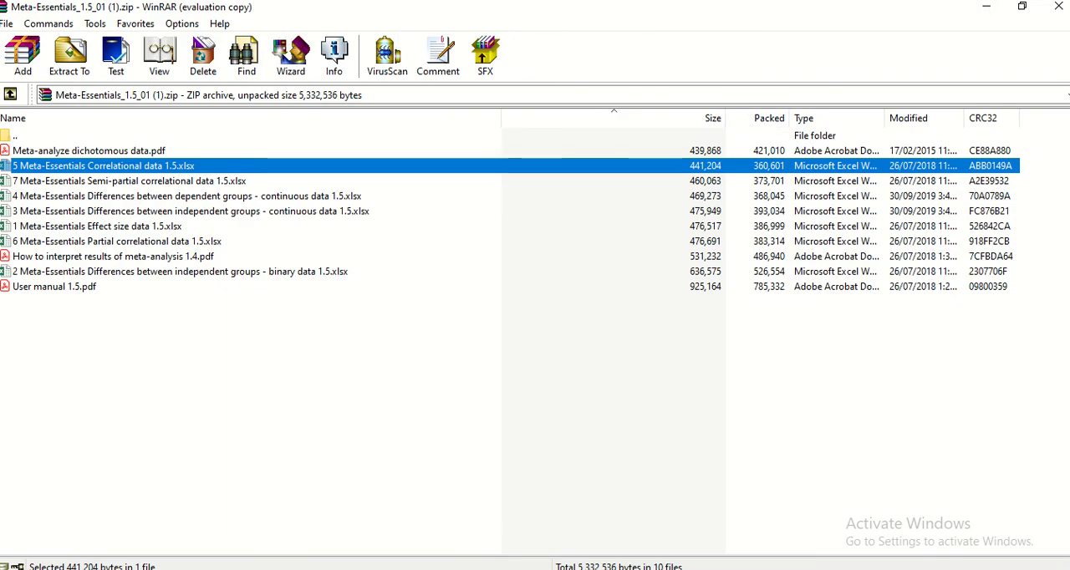
left_click(405, 569)
left_click(477, 511)
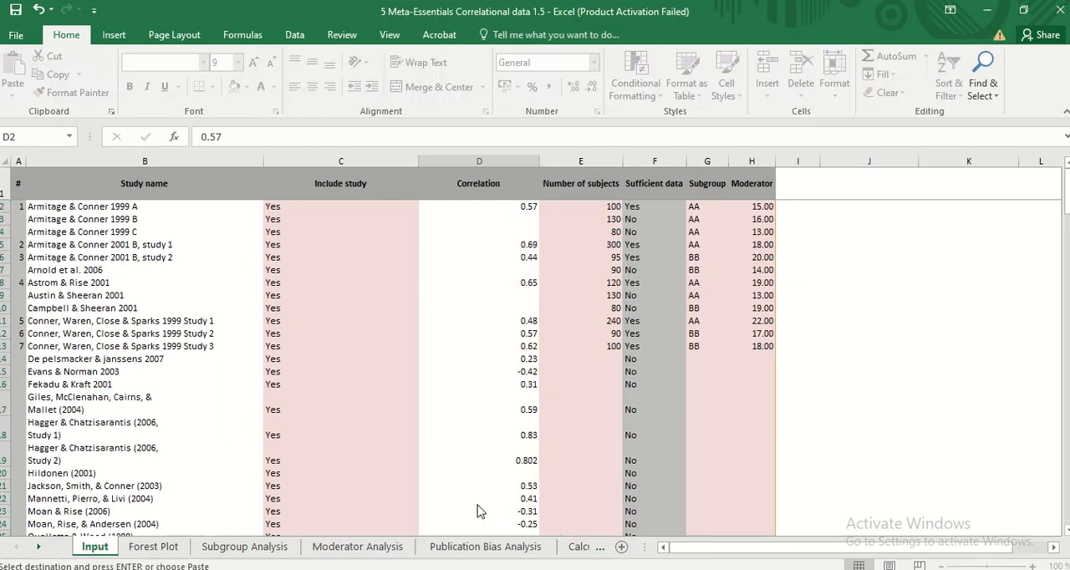
Paste the copied sample sizes into the Number of subjects column from E2 down, and widen that column
left_click(597, 206)
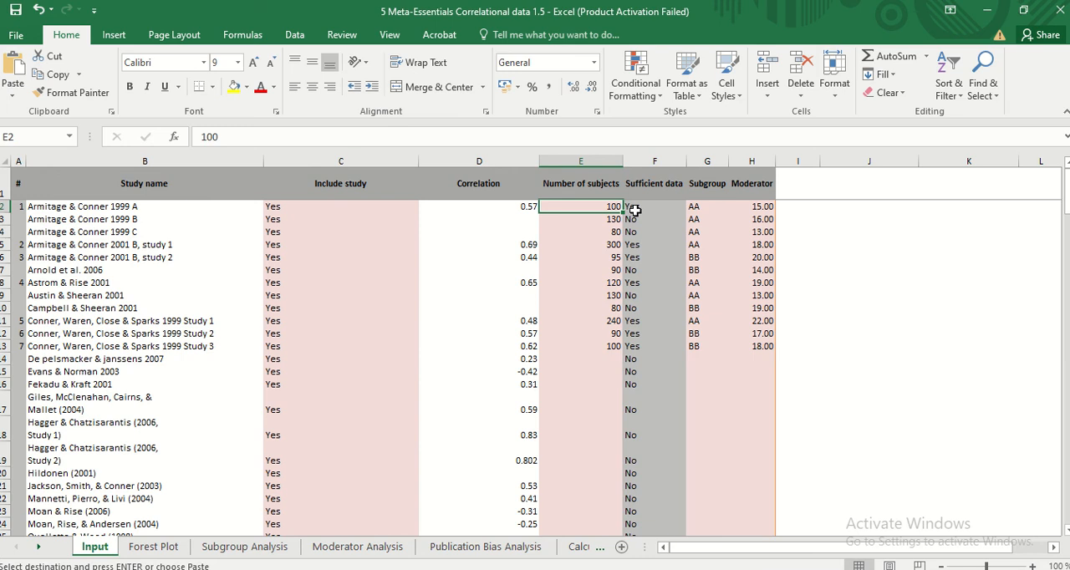
key("shift+Down")
key("shift+Down")
key("shift+Down")
key("shift+Down")
key("shift+Down")
key("shift+Down")
key("shift+Down")
key("shift+Down")
key("shift+Down")
key("shift+Down")
key("shift+Down")
key("shift+Down")
key("shift+Down")
key("shift+Down")
key("shift+Down")
key("shift+Down")
key("shift+Down")
key("shift+Down")
key("shift+Down")
key("shift+Down")
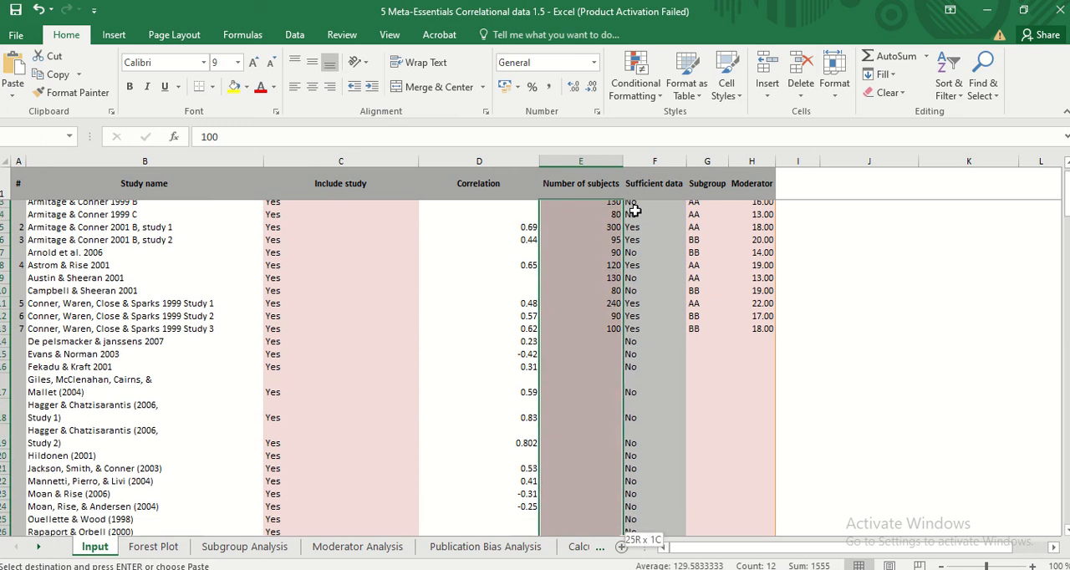
key("shift+Down")
key("shift+Down")
key("shift+Down")
key("shift+Down")
key("shift+Down")
key("shift+Down")
key("shift+Down")
key("shift+Down")
key("shift+Down")
key("shift+Down")
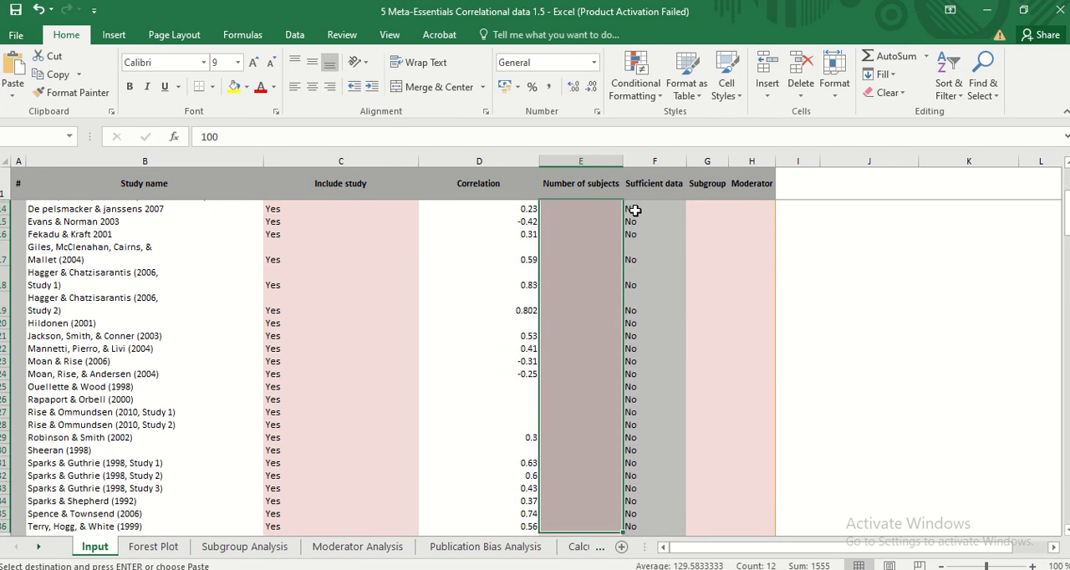
key("shift+Down")
key("shift+Down")
key("shift+Down")
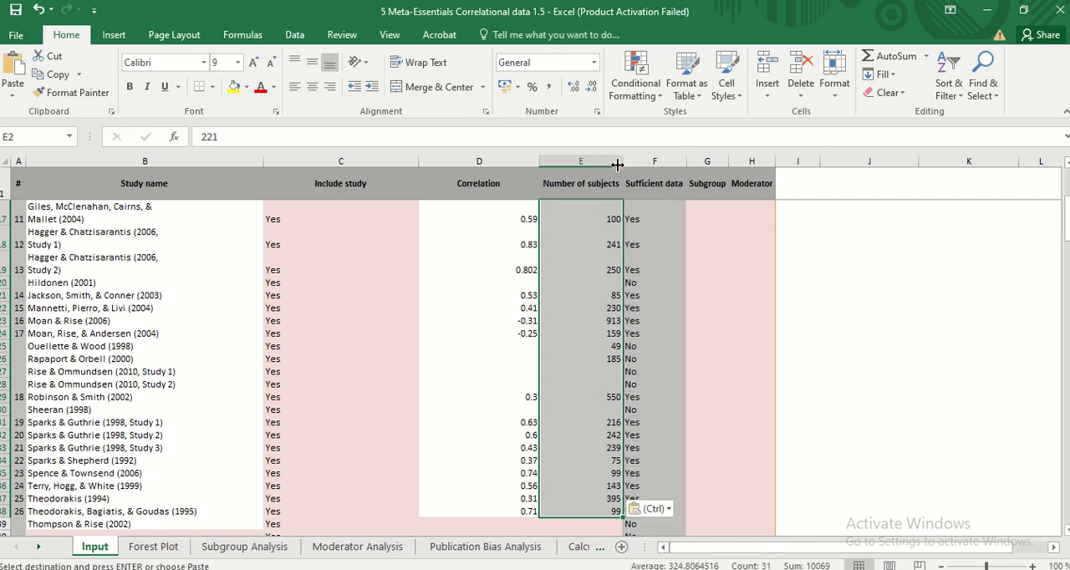
left_click_drag(621, 164, 673, 163)
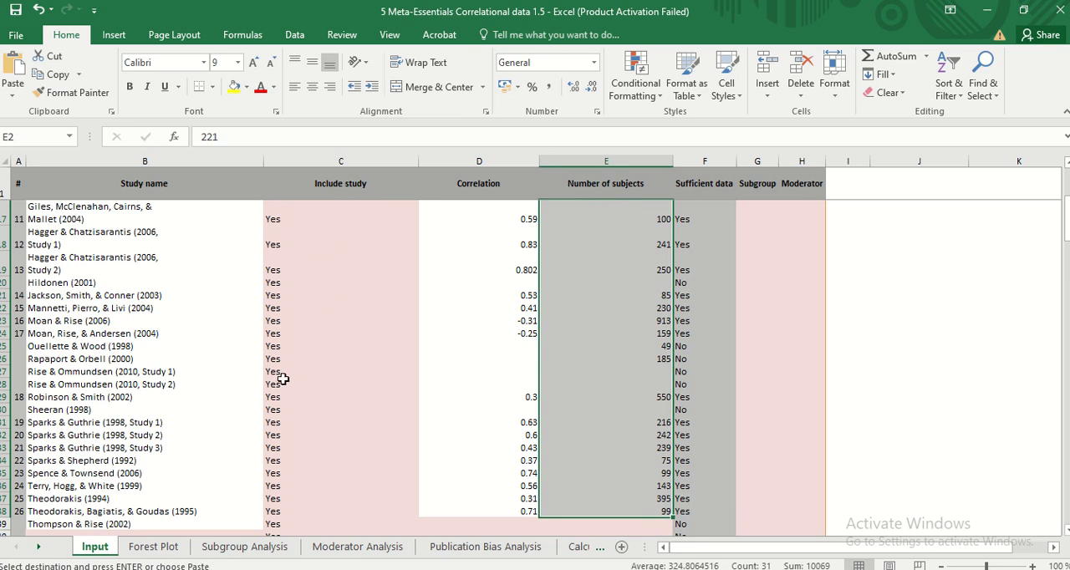
Check the Include study column around the end of the pasted studies, and open the Forest Plot sheet
scroll(282, 378, "down", 2)
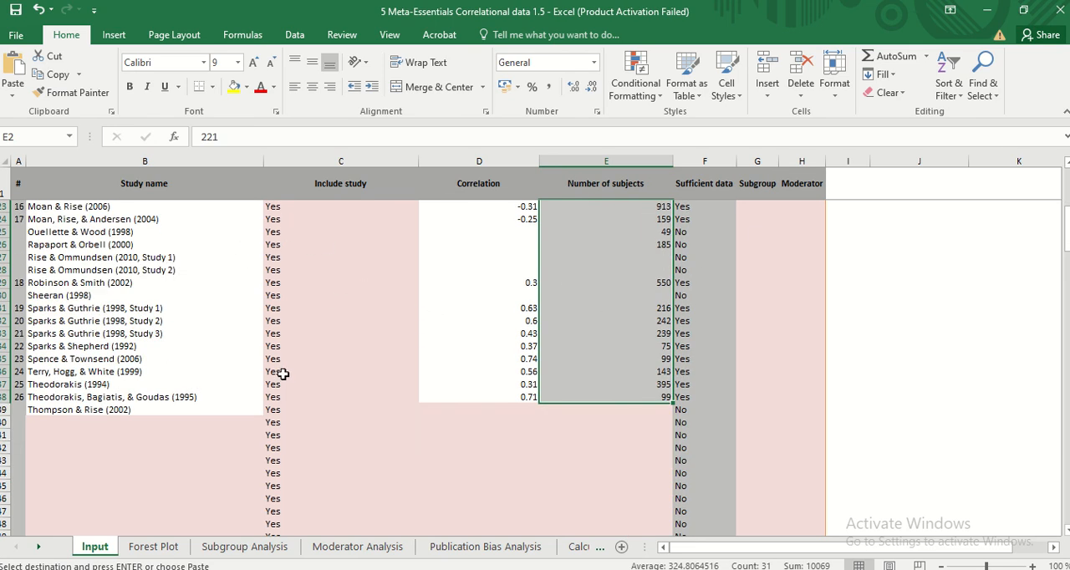
left_click(272, 426)
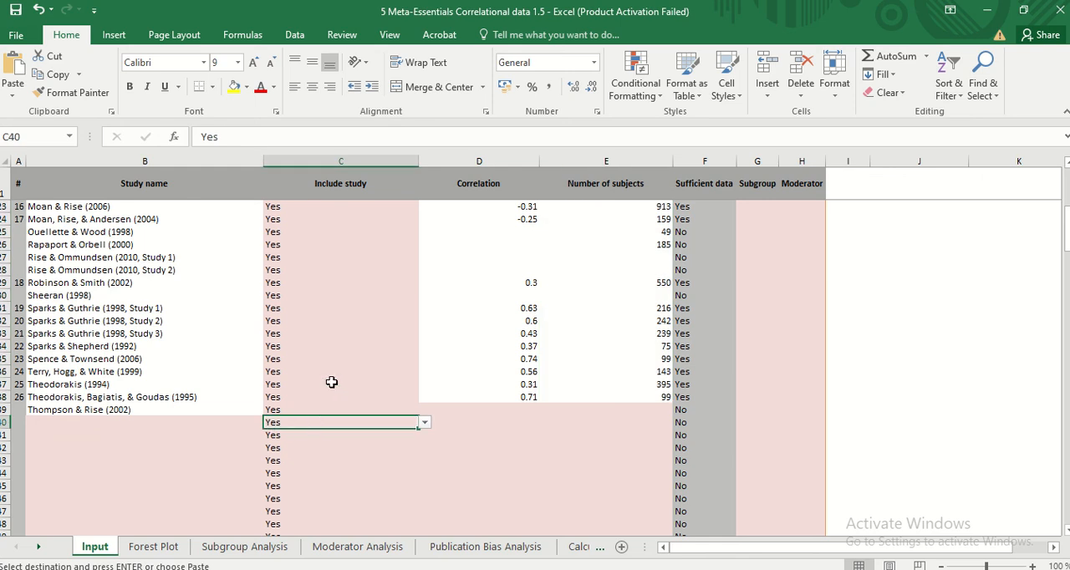
scroll(518, 381, "up", 7)
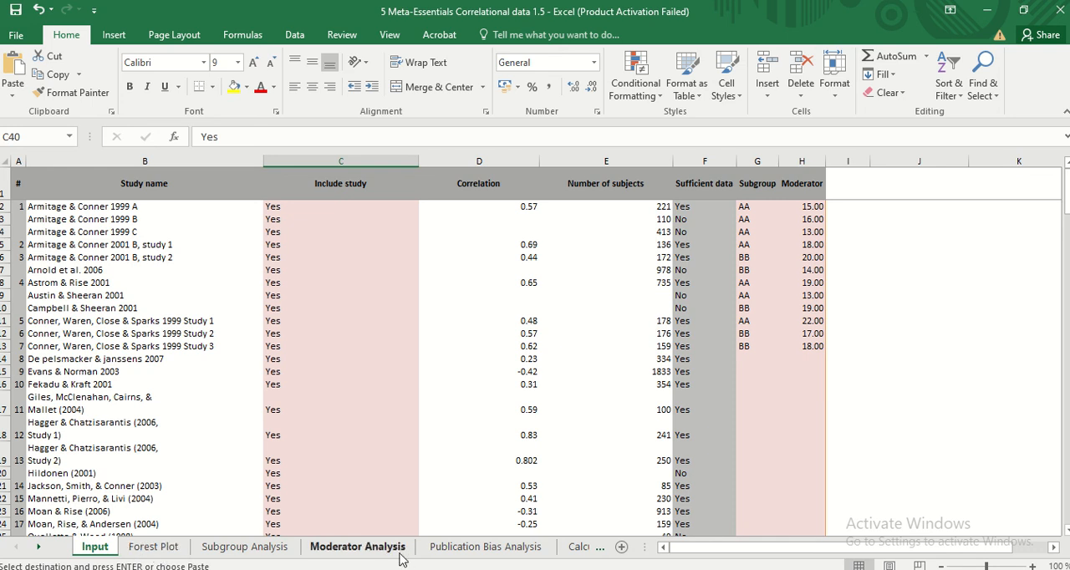
left_click(152, 547)
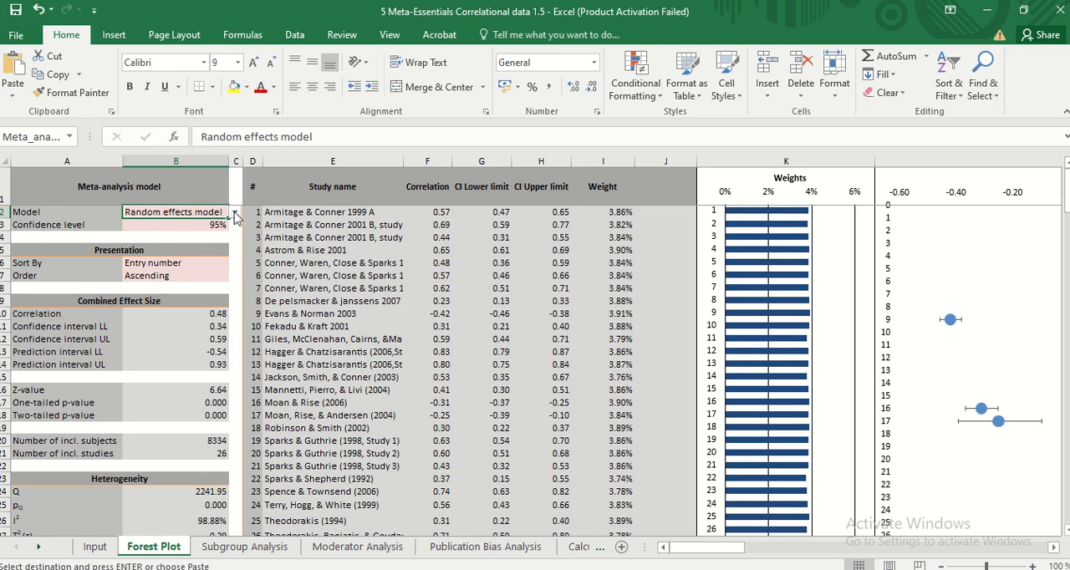
mouse_move(687, 548)
left_mouse_down()
mouse_move(870, 560)
mouse_move(686, 561)
left_mouse_up()
Set the meta-analysis model to Fixed effect model and examine the weights and correlation forest plot
left_click(236, 214)
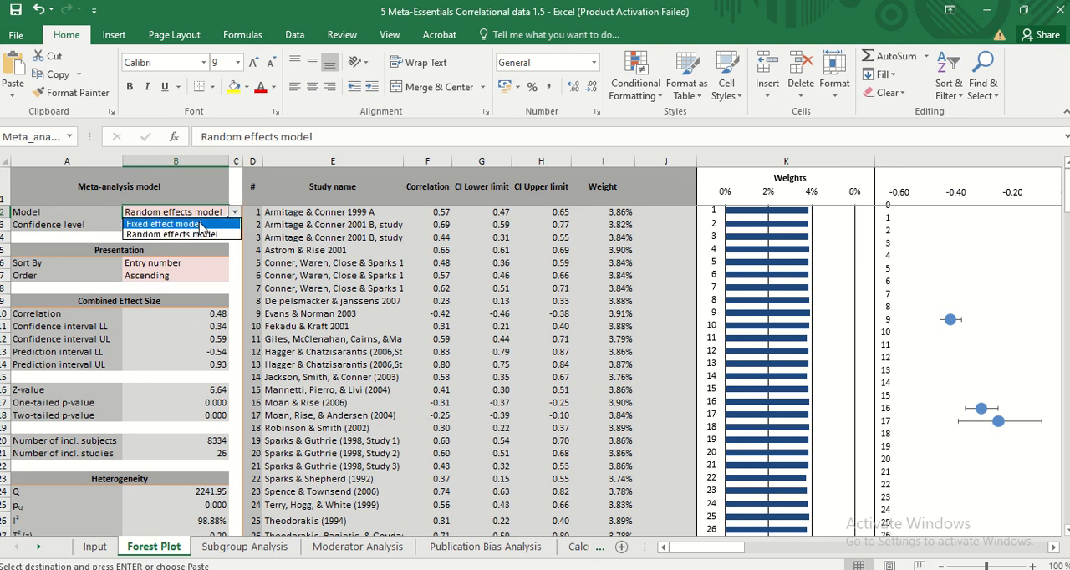
left_click(203, 232)
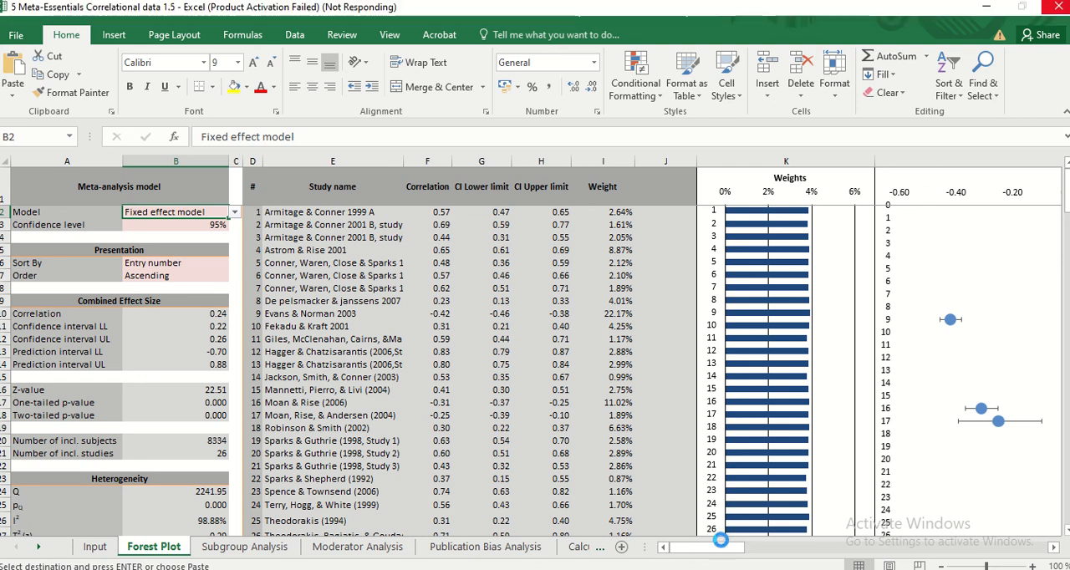
left_click_drag(726, 546, 837, 558)
scroll(889, 337, "down", 3)
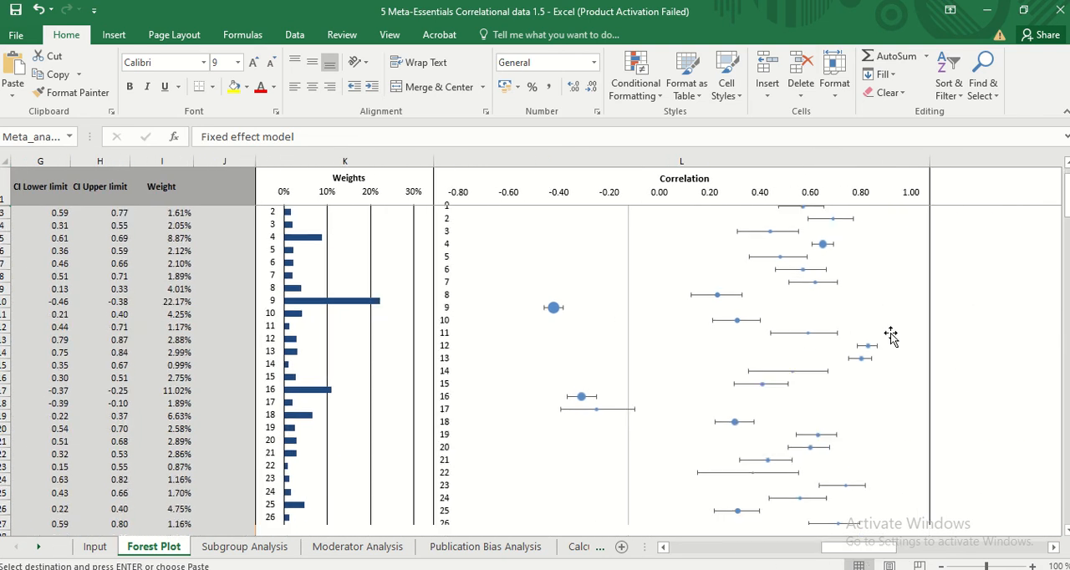
scroll(890, 335, "up", 3)
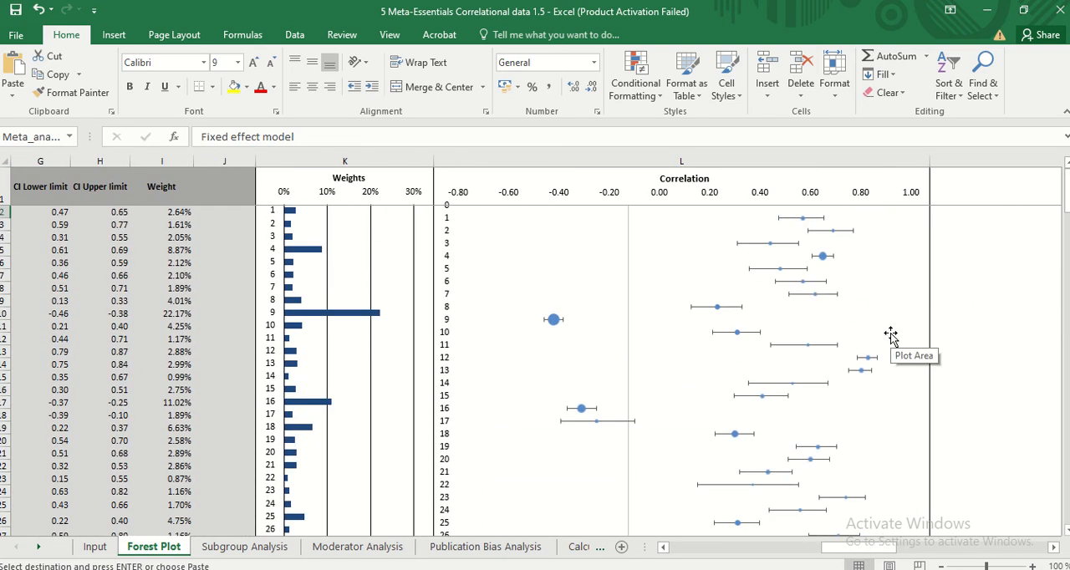
scroll(889, 336, "down", 4)
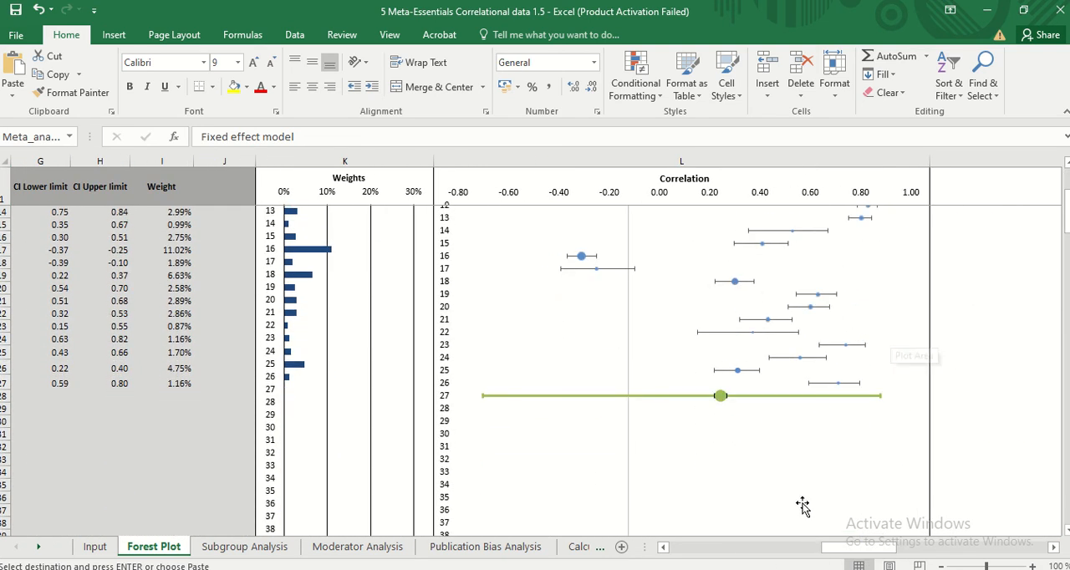
left_click_drag(860, 556, 654, 552)
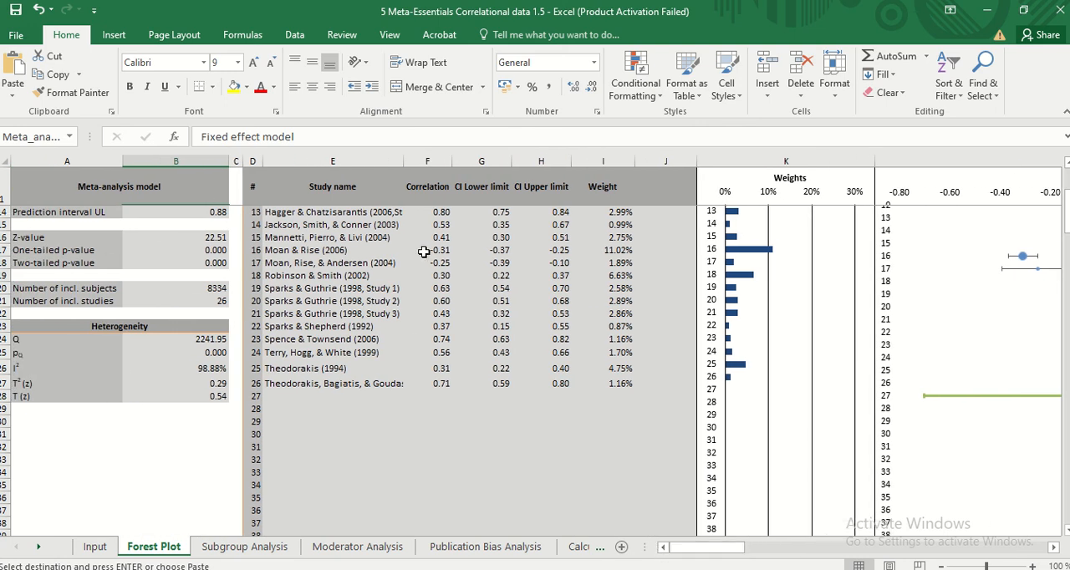
Set the meta-analysis model to Random effects model and view the resulting forest plot
scroll(402, 245, "up", 4)
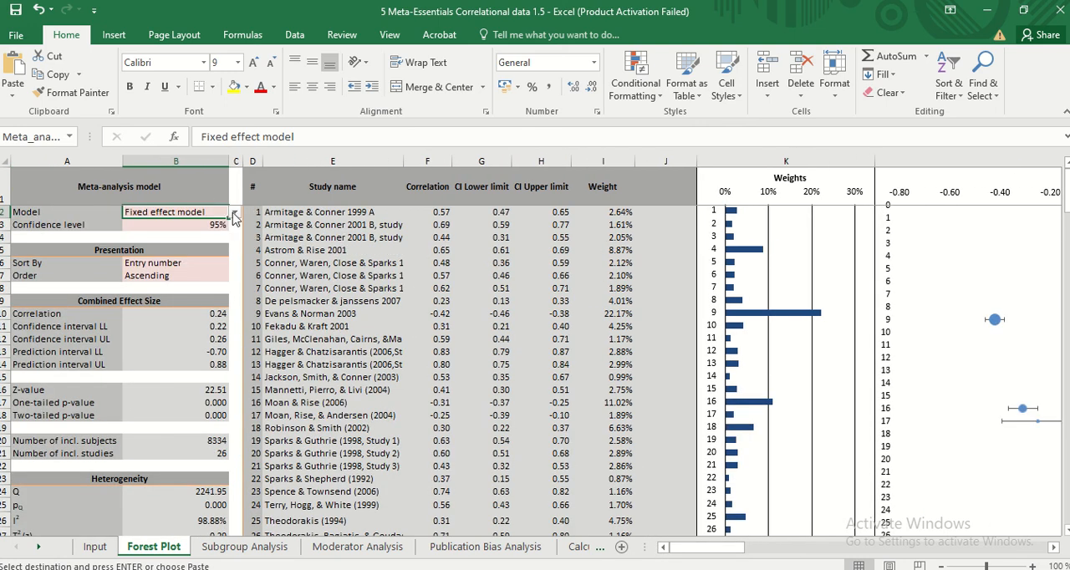
left_click(235, 214)
left_click(172, 238)
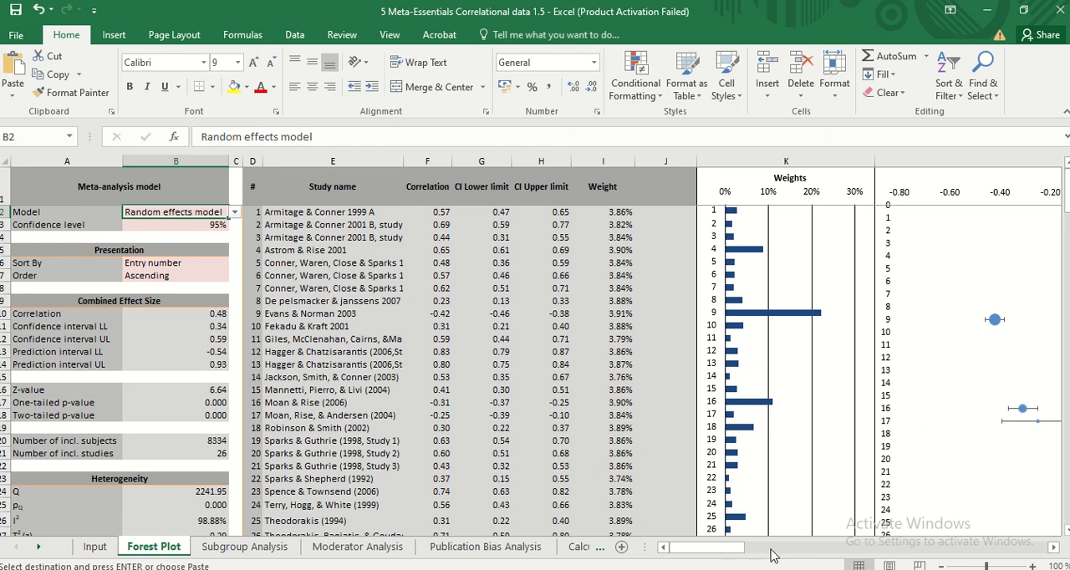
left_click_drag(771, 550, 836, 554)
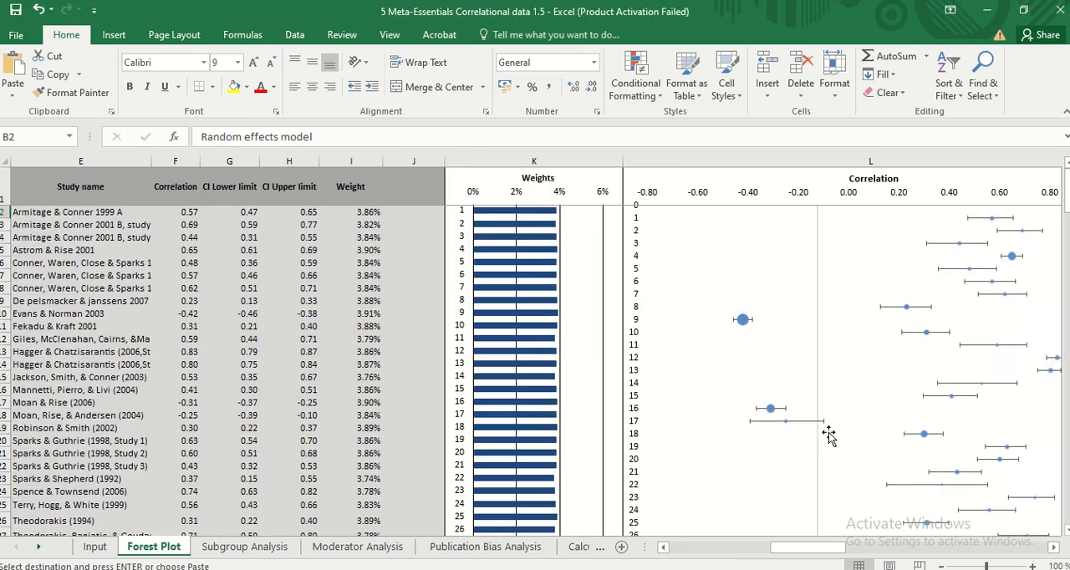
Examine the random-effects forest plot from the first study down to the combined effect below the last study
scroll(953, 406, "down", 4)
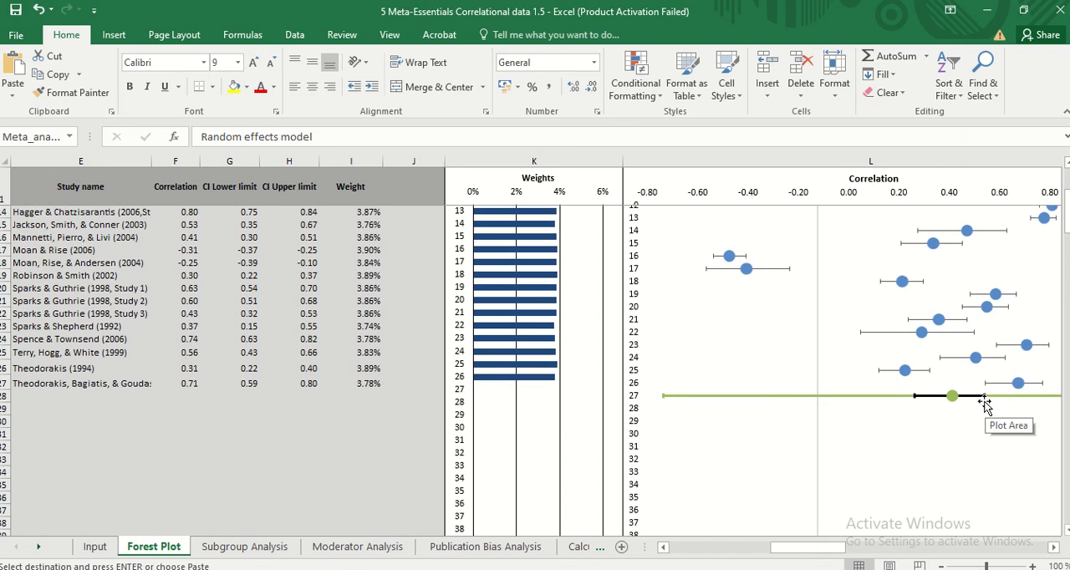
scroll(985, 406, "up", 4)
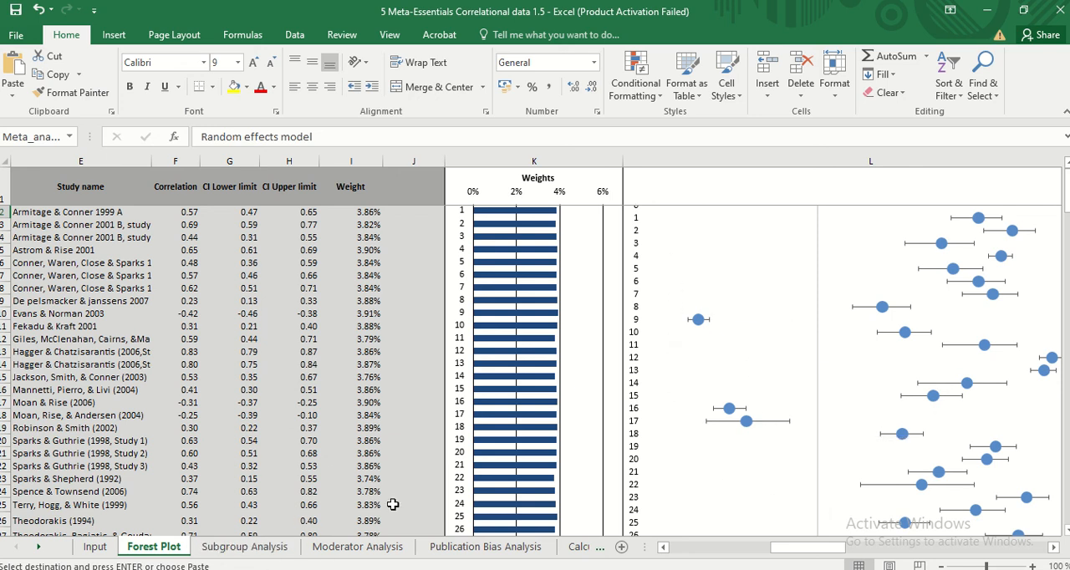
scroll(736, 334, "down", 3)
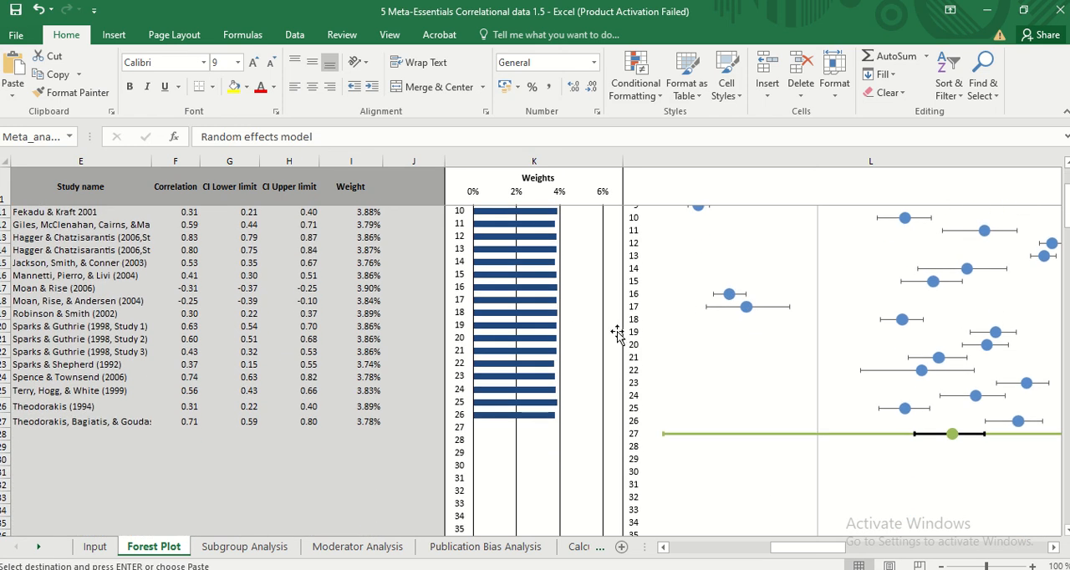
Look through the Subgroup Analysis sheet's study and subgroup table, and view the regression chart on the Moderator Analysis sheet
left_click(223, 549)
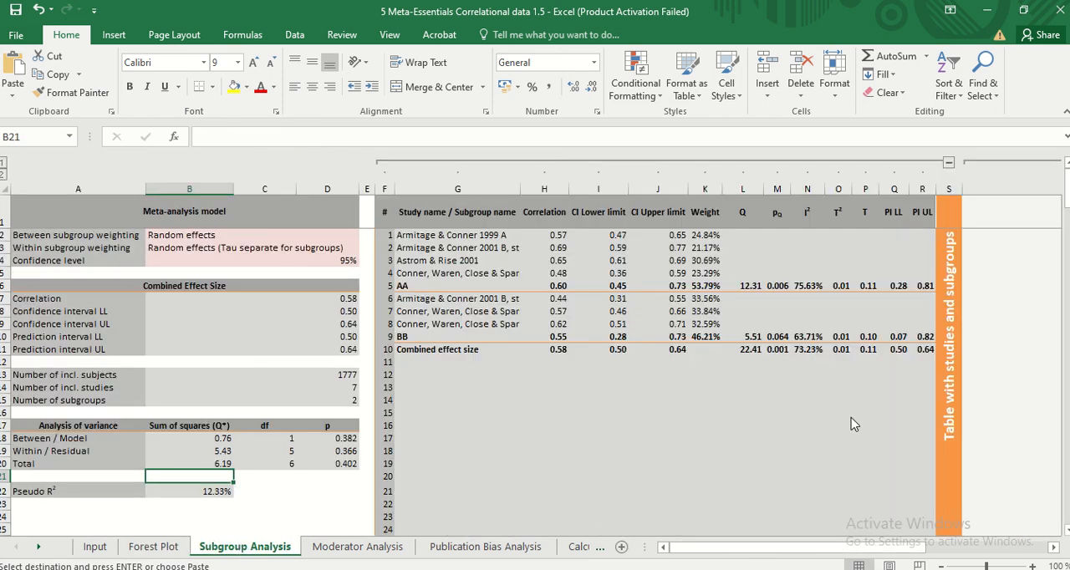
scroll(853, 424, "down", 5)
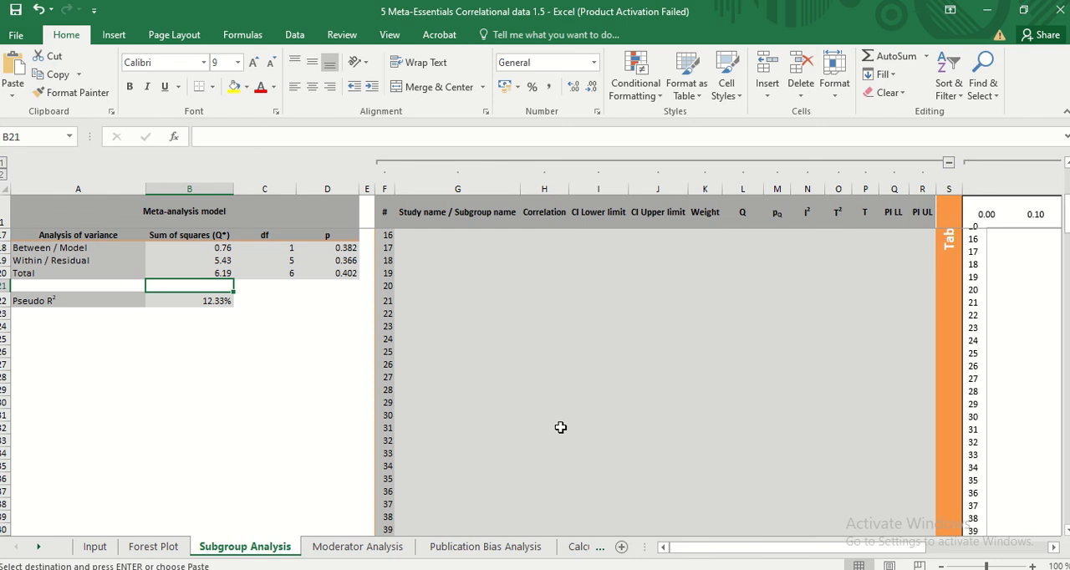
scroll(560, 428, "down", 19)
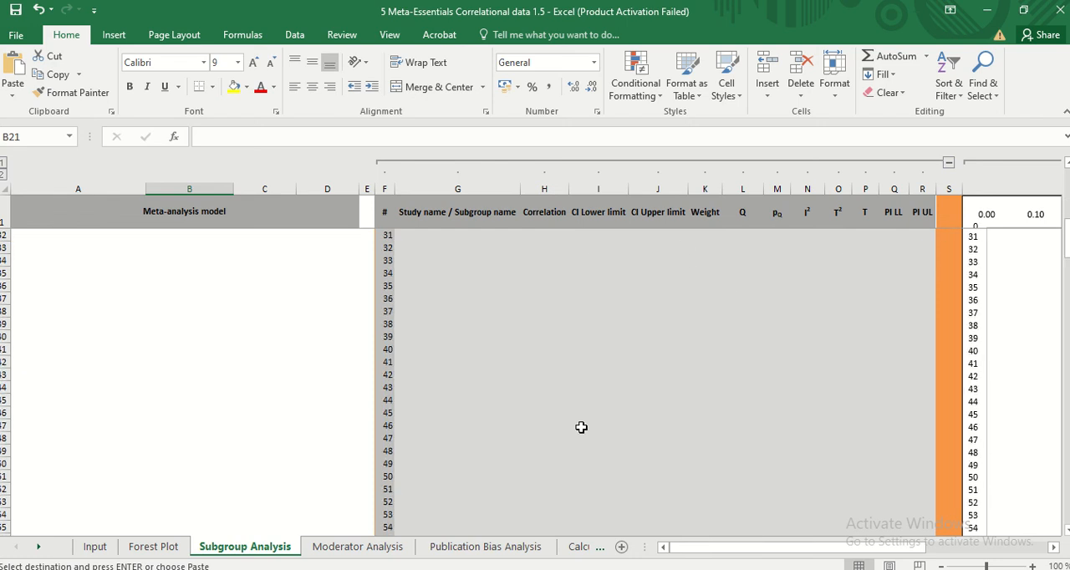
left_click(349, 546)
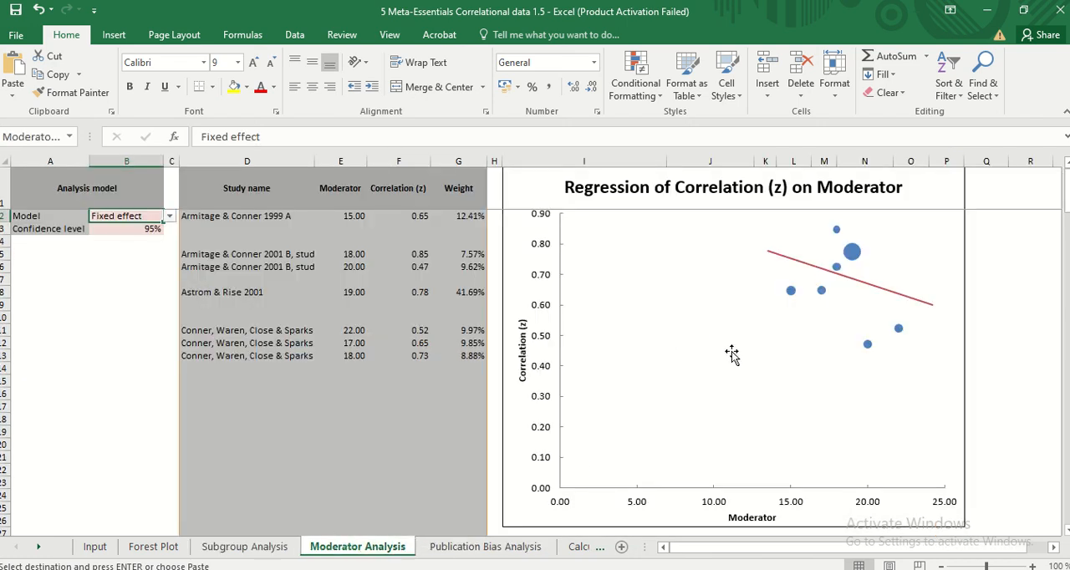
Examine the funnel plot and the study table on the Publication Bias Analysis sheet
left_click(512, 546)
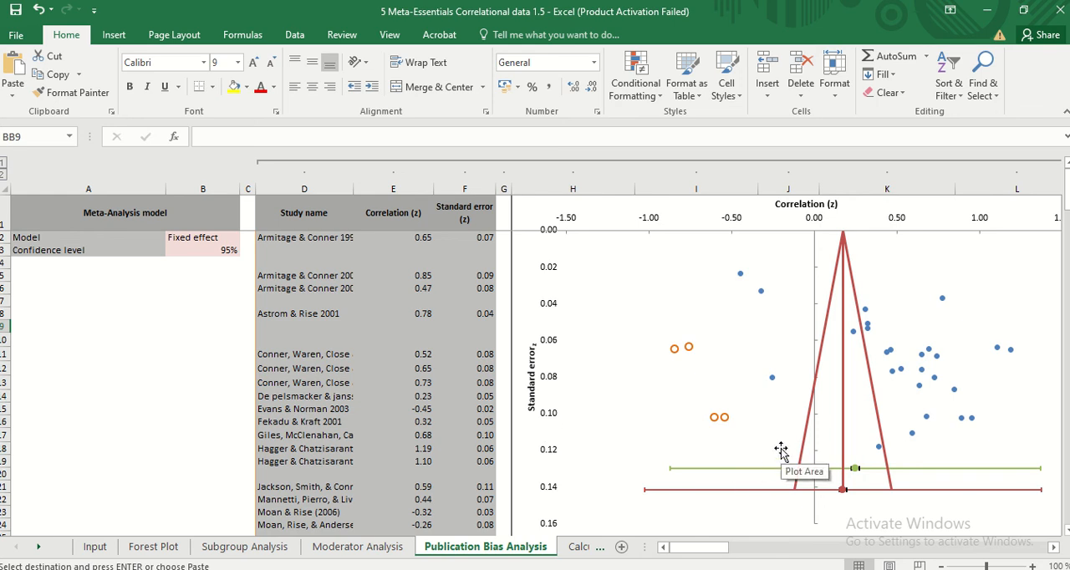
scroll(887, 343, "down", 11)
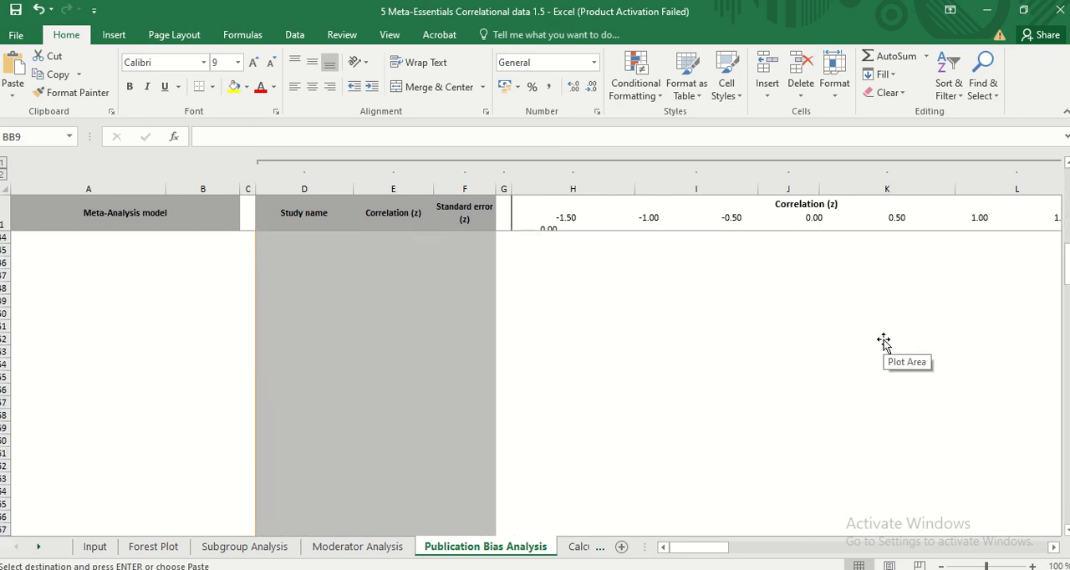
scroll(882, 337, "up", 11)
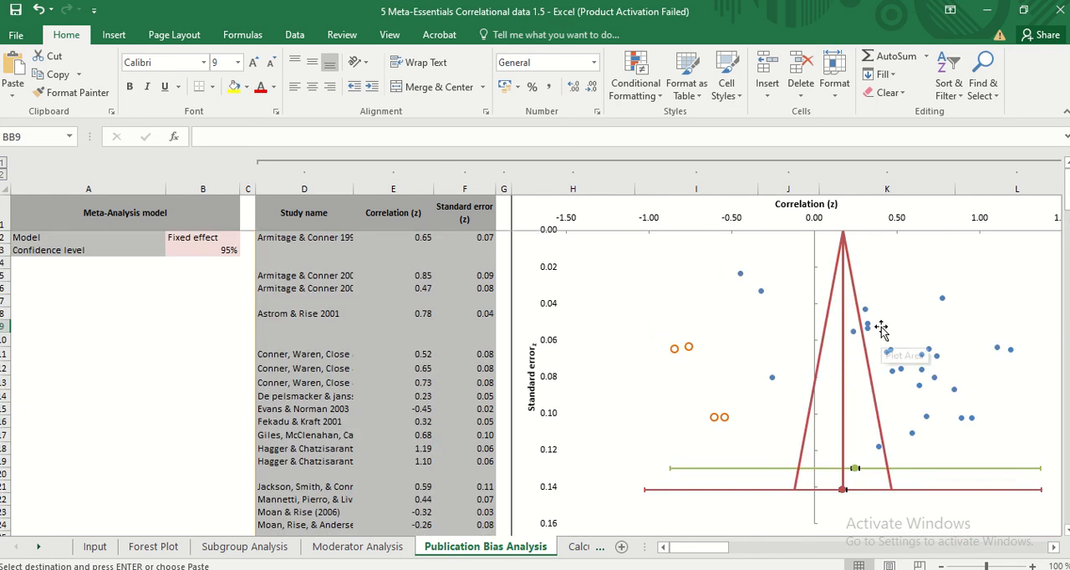
Return to the Forest Plot sheet and review its combined effect size and heterogeneity statistics alongside the study weights and correlation plot
left_click(155, 548)
scroll(687, 426, "up", 5)
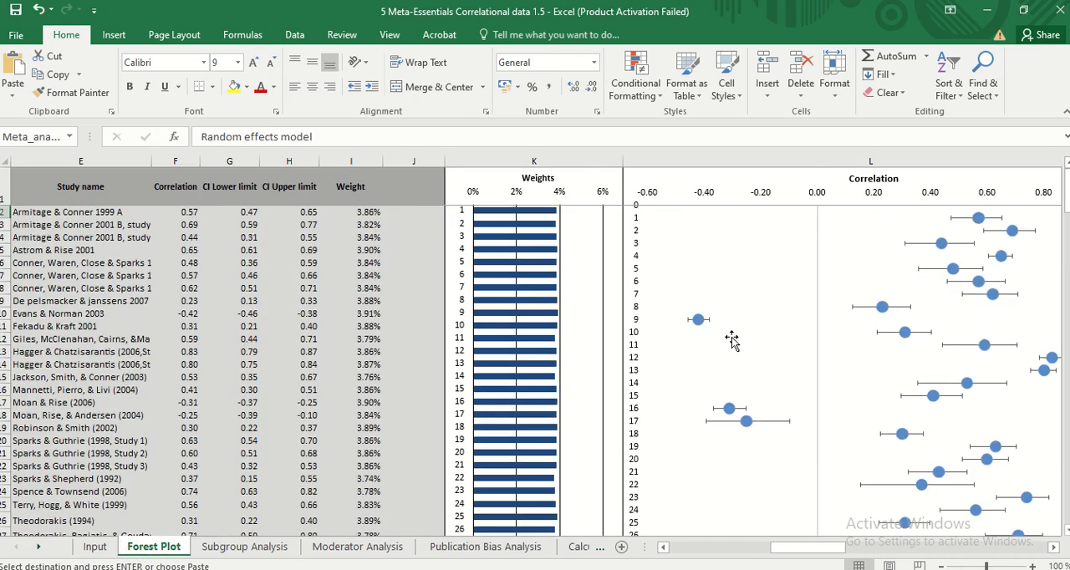
left_click_drag(777, 548, 617, 515)
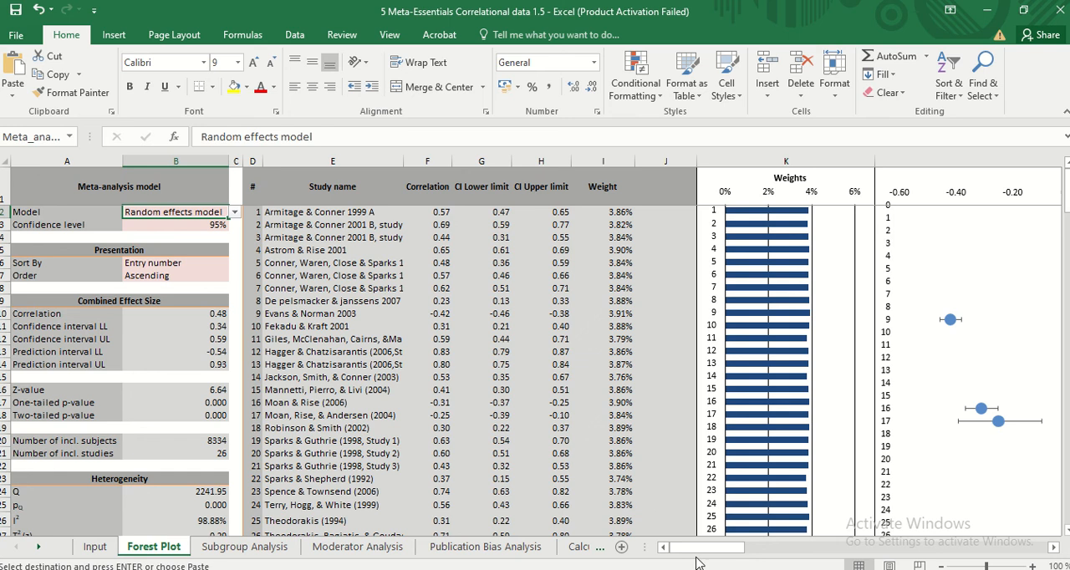
left_click_drag(707, 549, 767, 551)
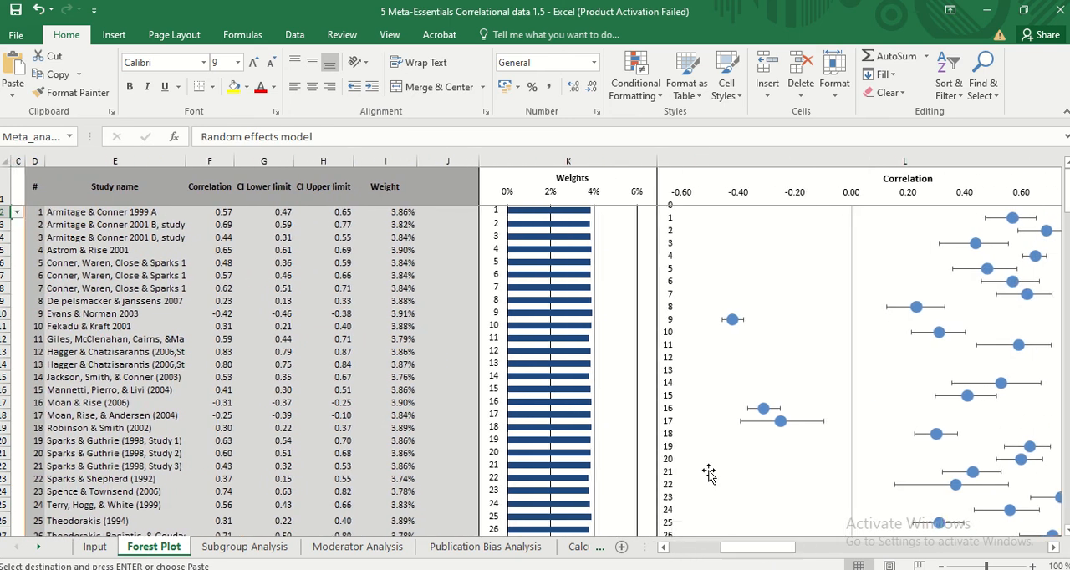